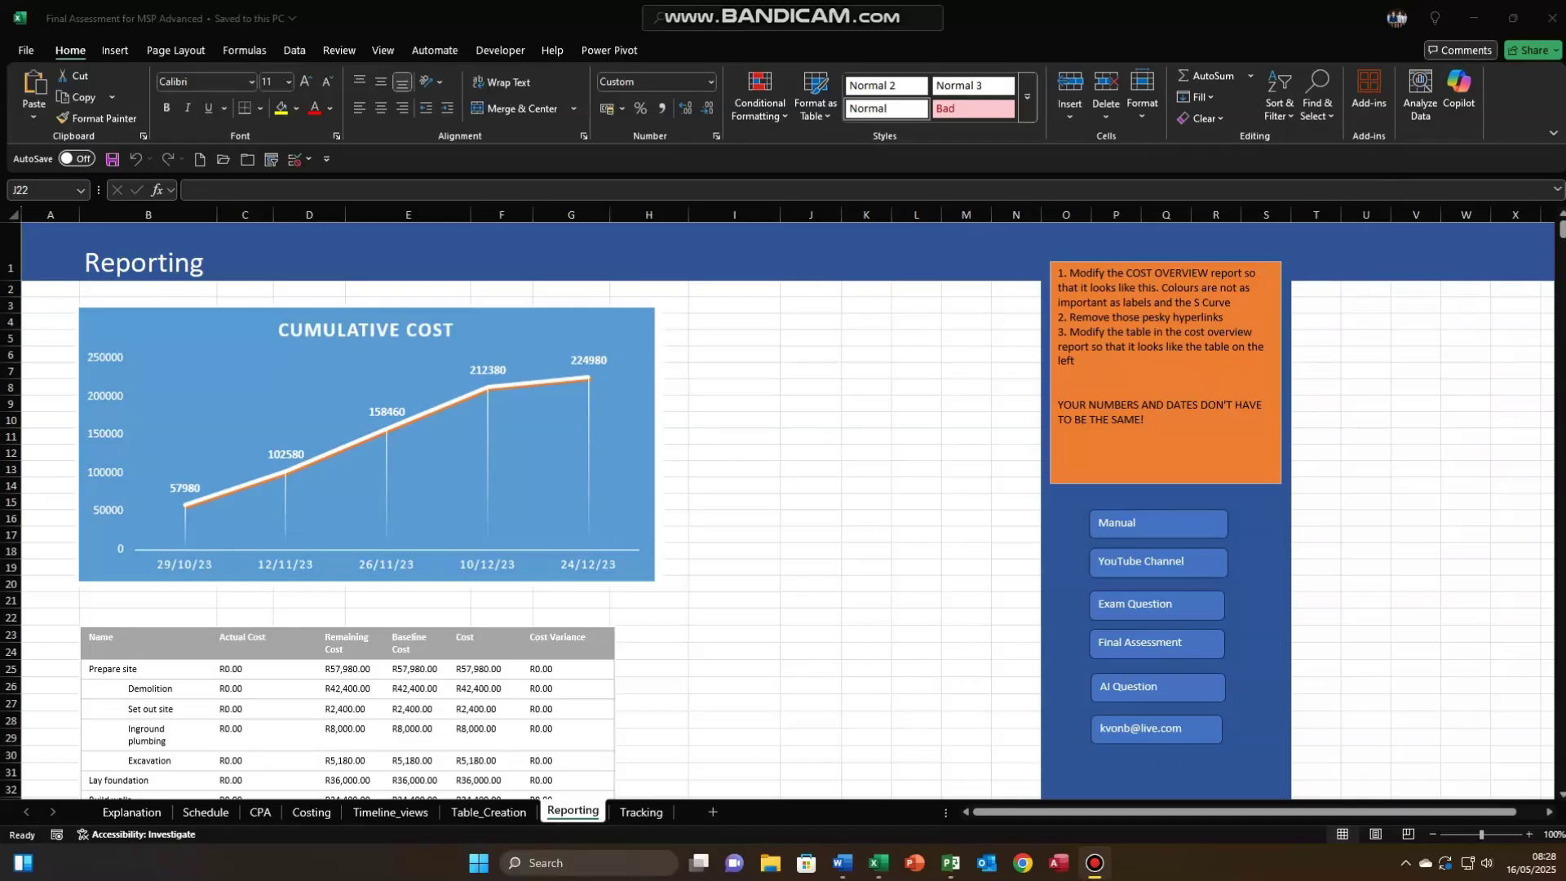
# Step: Switch to the small building project in Microsoft Project and open the Cost Overview dashboard report
pyautogui.scroll(-3, 571, 490)
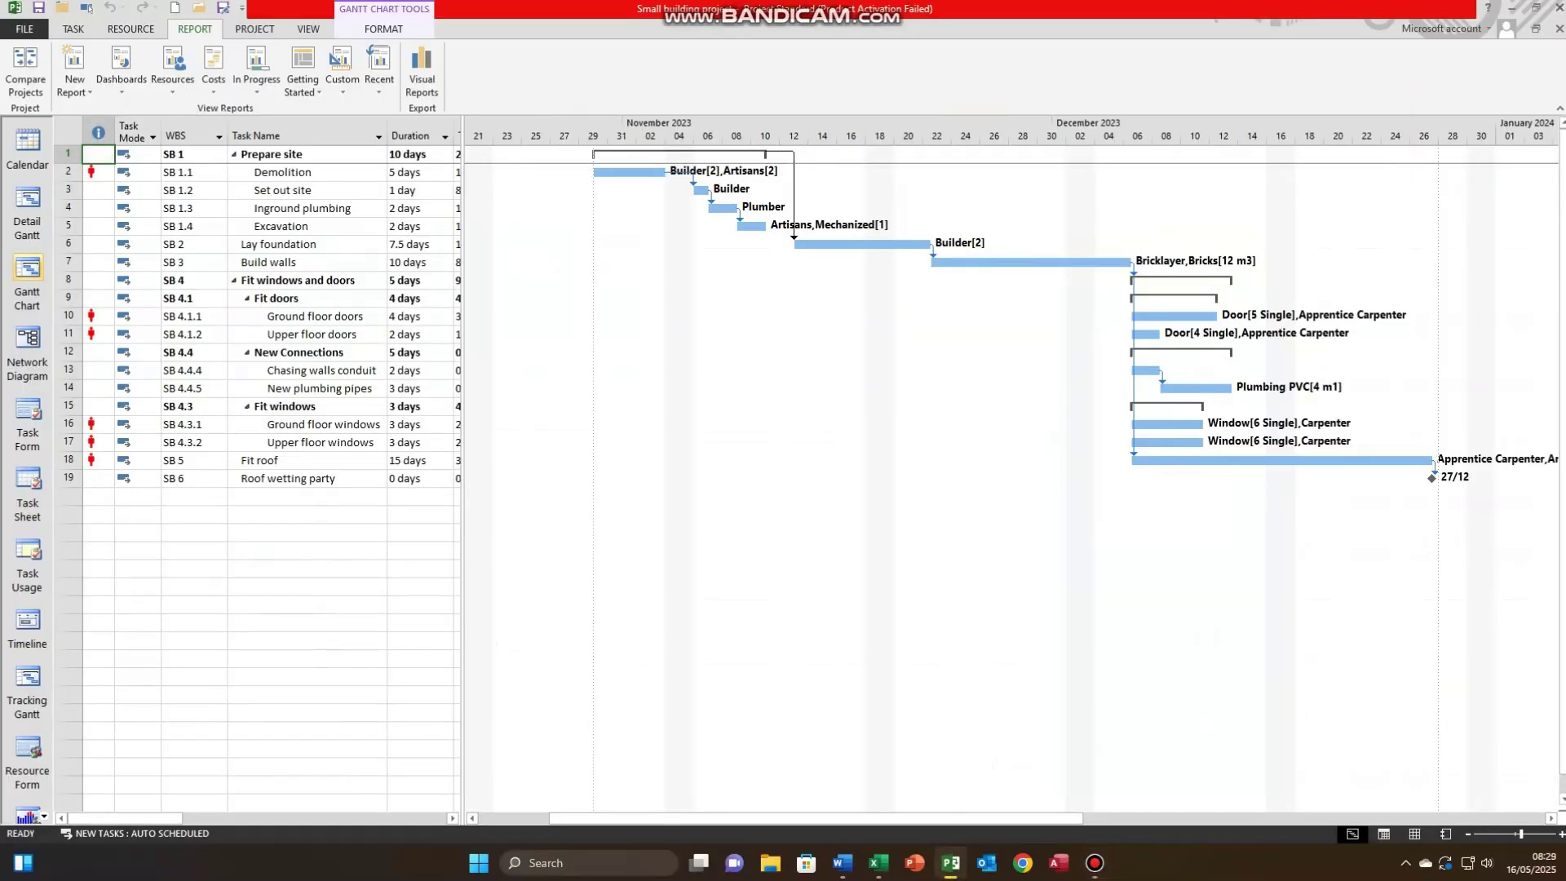
pyautogui.moveTo(462, 489); pyautogui.dragTo(430, 489)
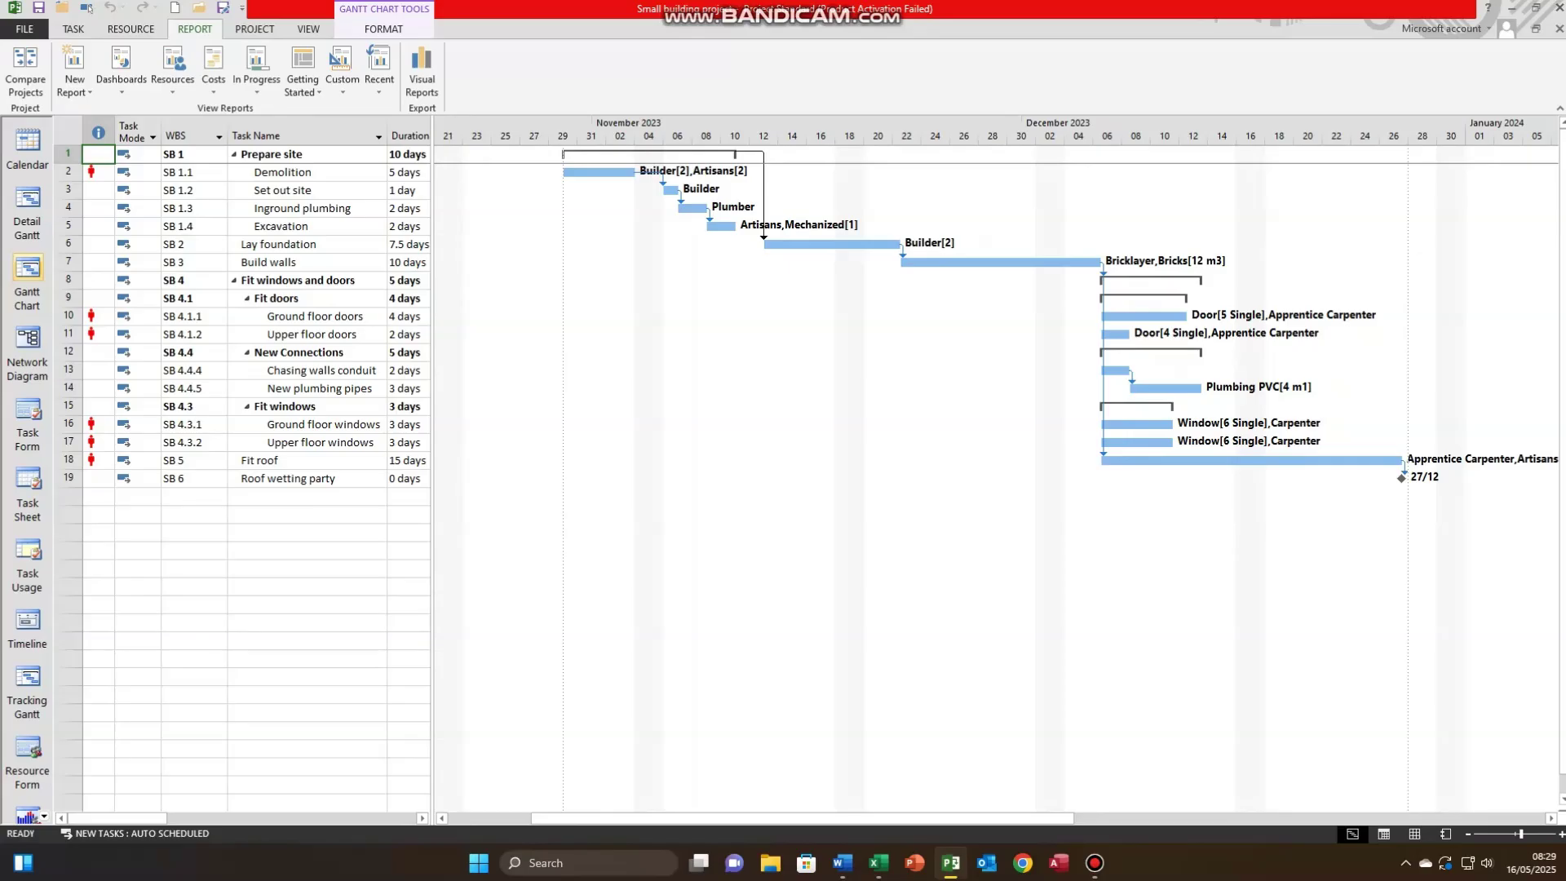
pyautogui.click(121, 69)
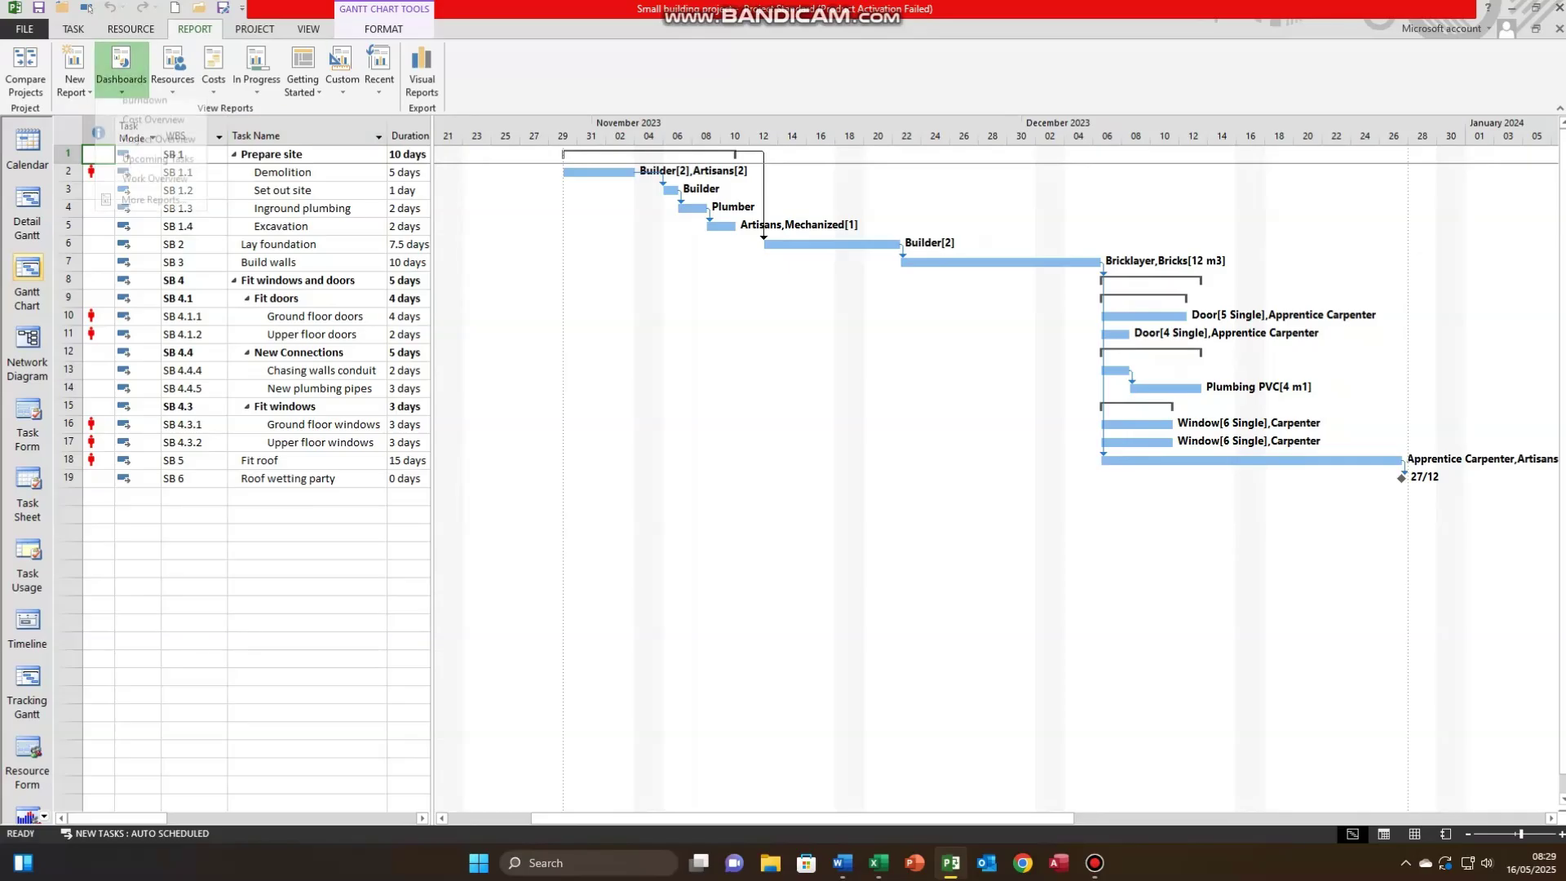
pyautogui.click(139, 131)
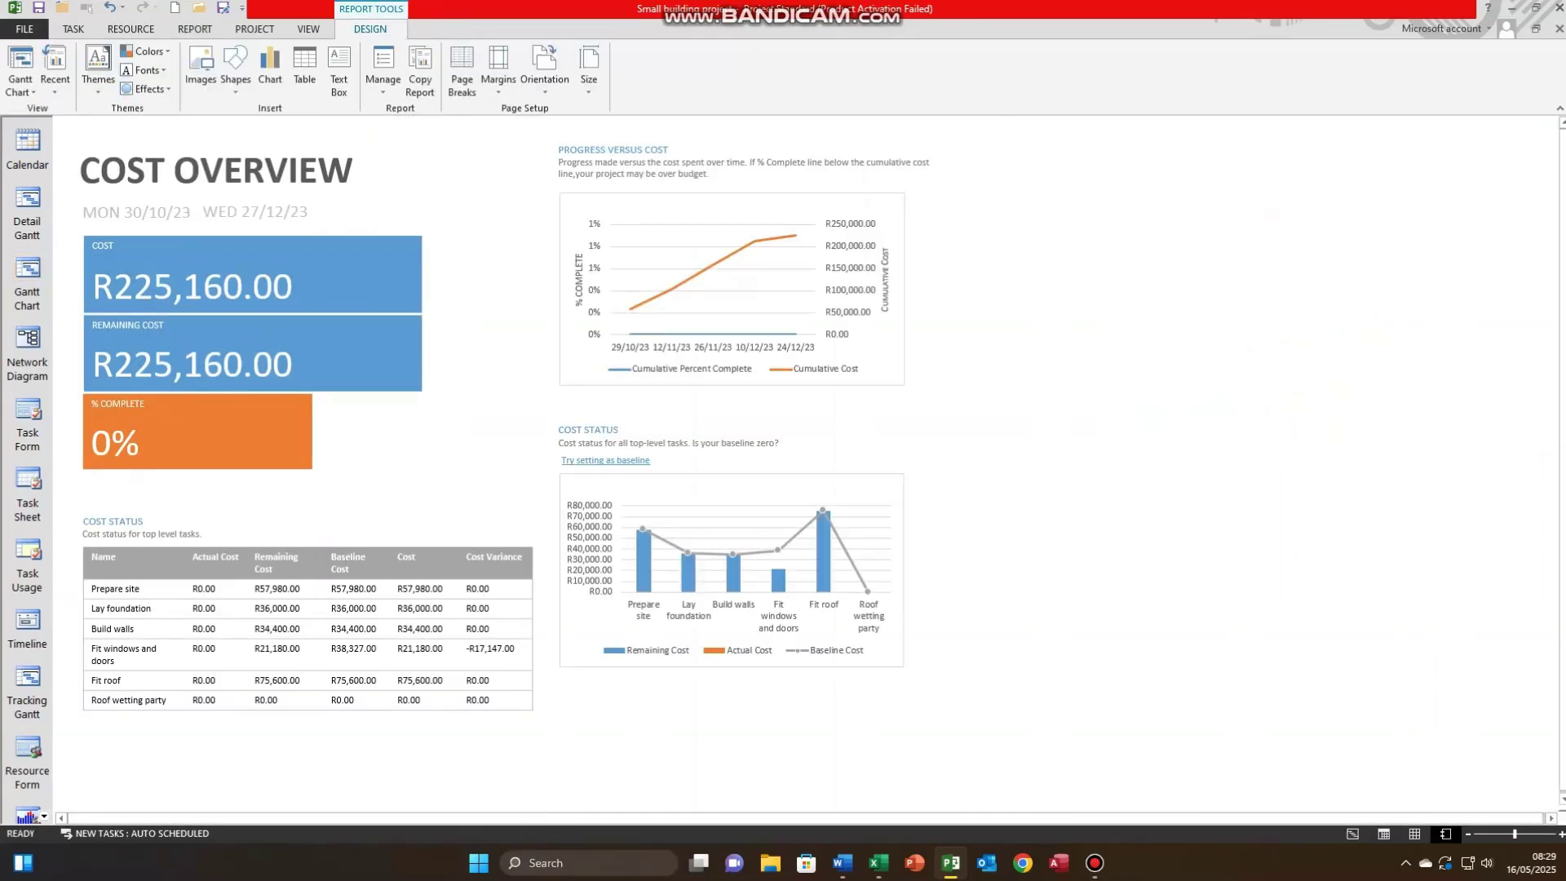
# Step: Narrow the Cost and Remaining Cost boxes to about the width of the % Complete box
pyautogui.click(253, 281)
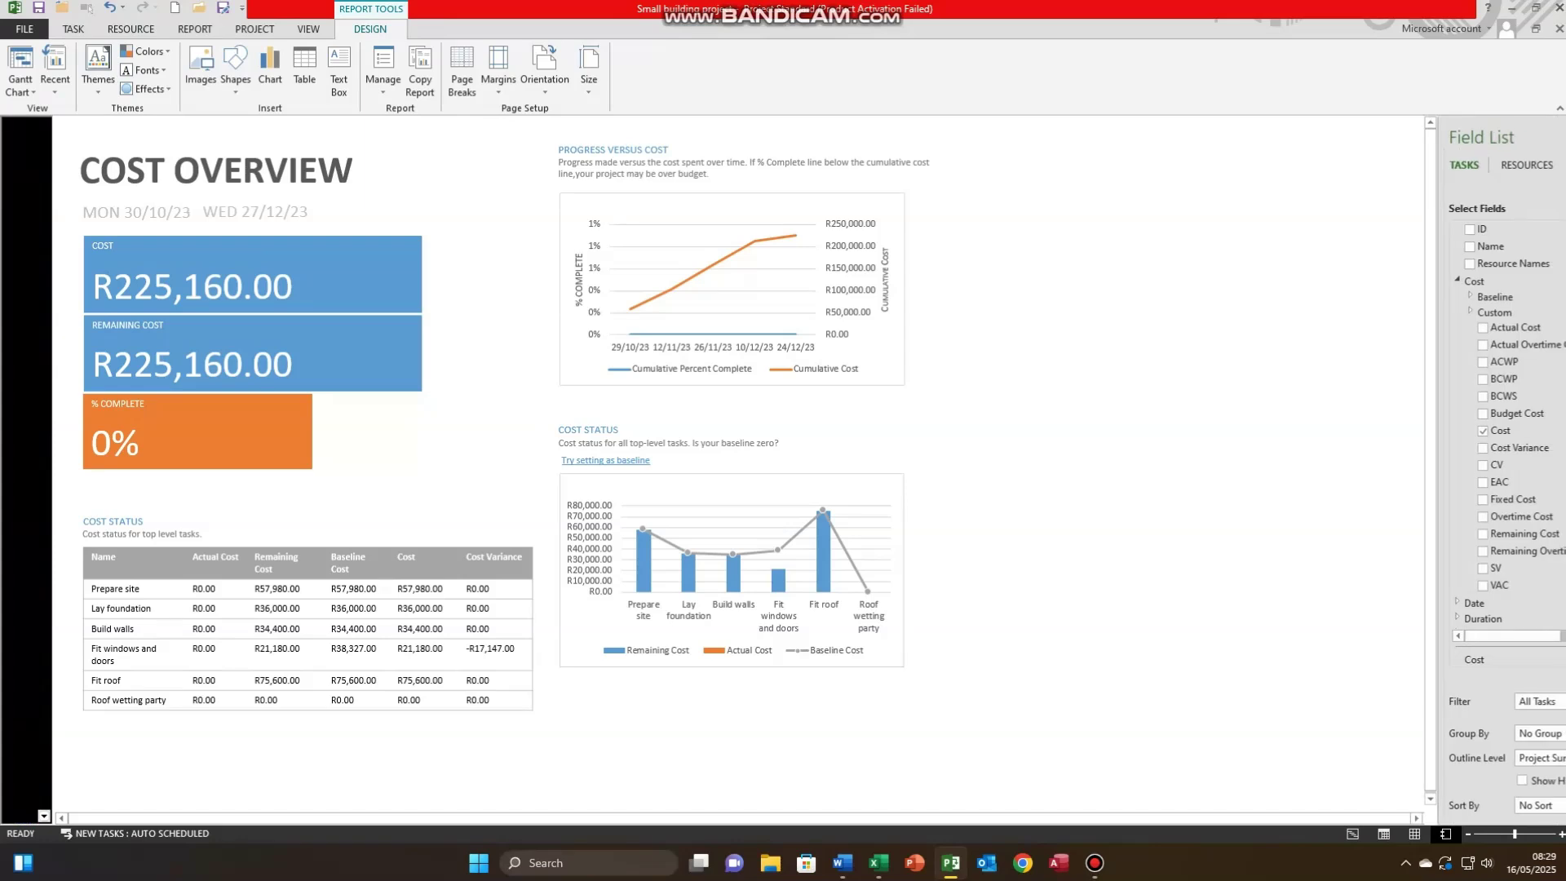
pyautogui.moveTo(422, 275); pyautogui.dragTo(312, 274)
pyautogui.click(293, 364)
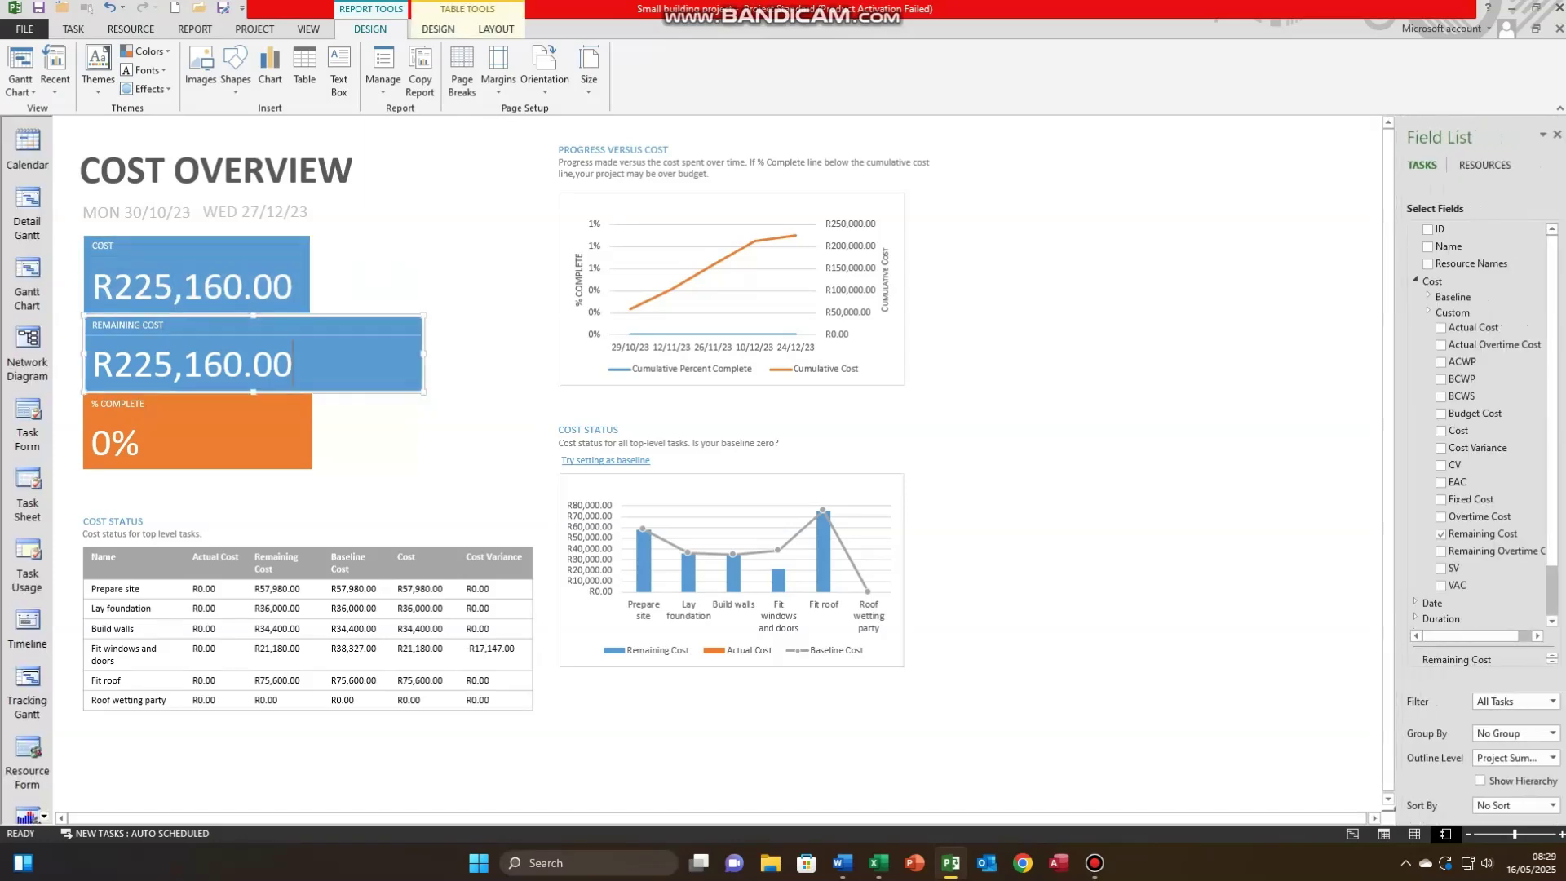
pyautogui.moveTo(424, 353); pyautogui.dragTo(315, 353)
pyautogui.click(392, 343)
pyautogui.click(282, 286)
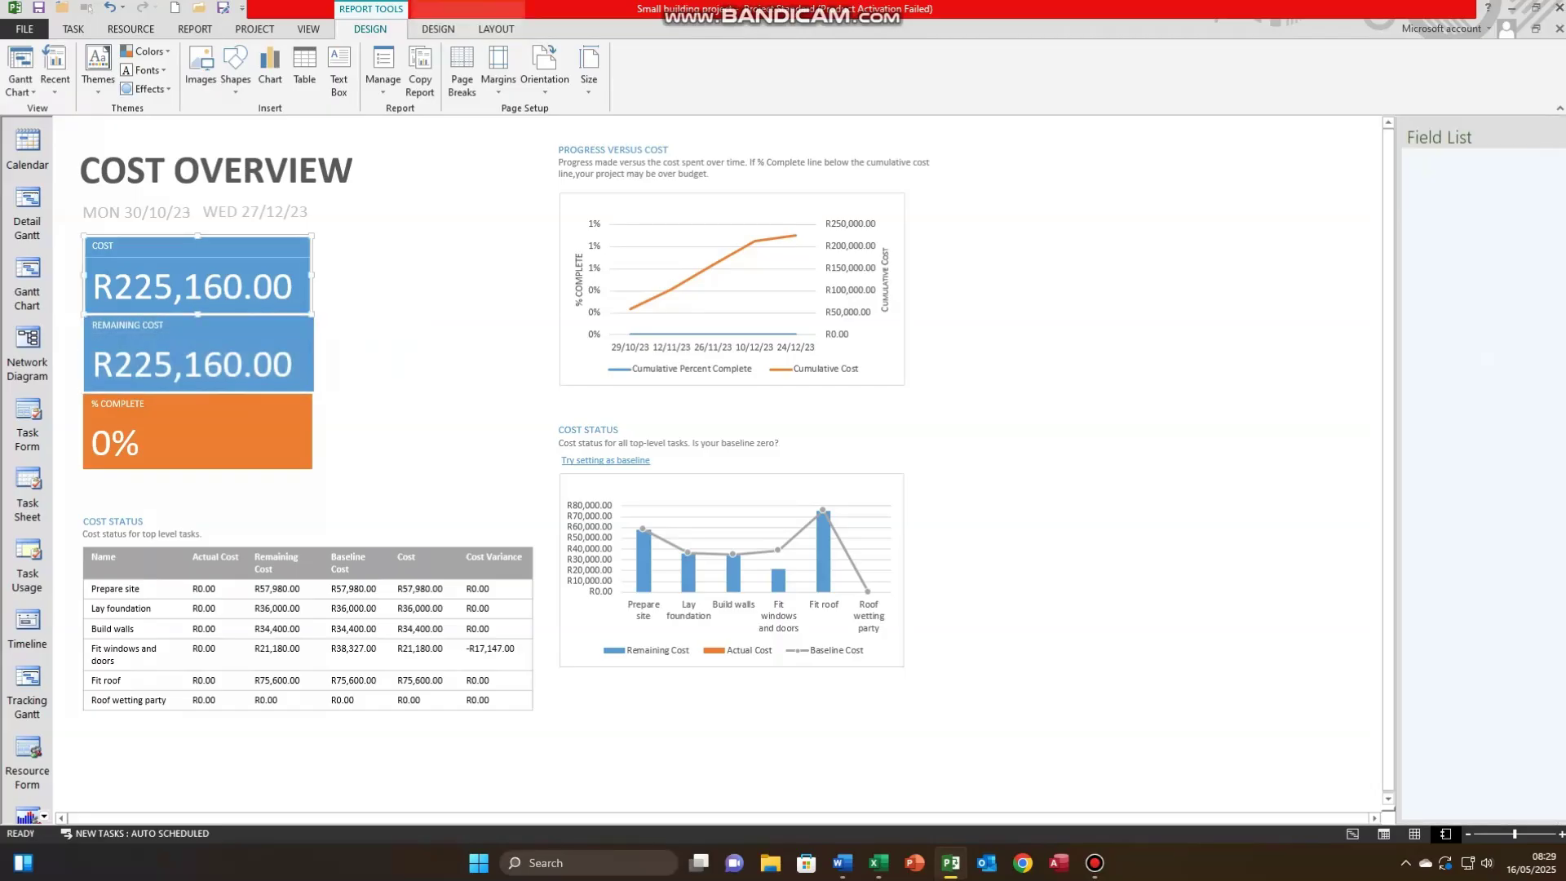
pyautogui.moveTo(311, 275); pyautogui.dragTo(315, 274)
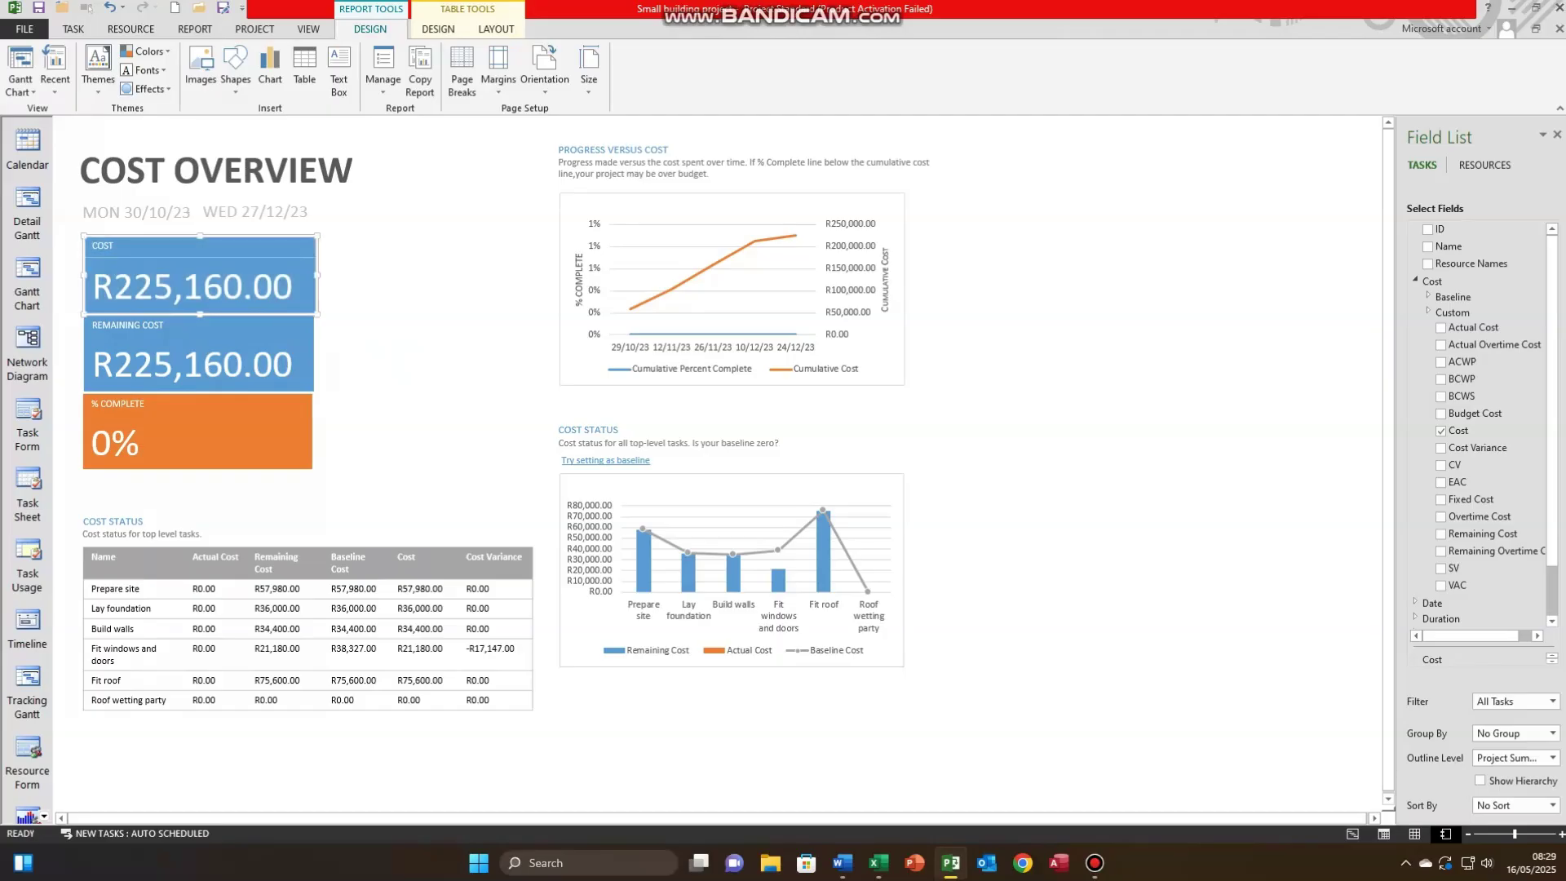
pyautogui.click(392, 326)
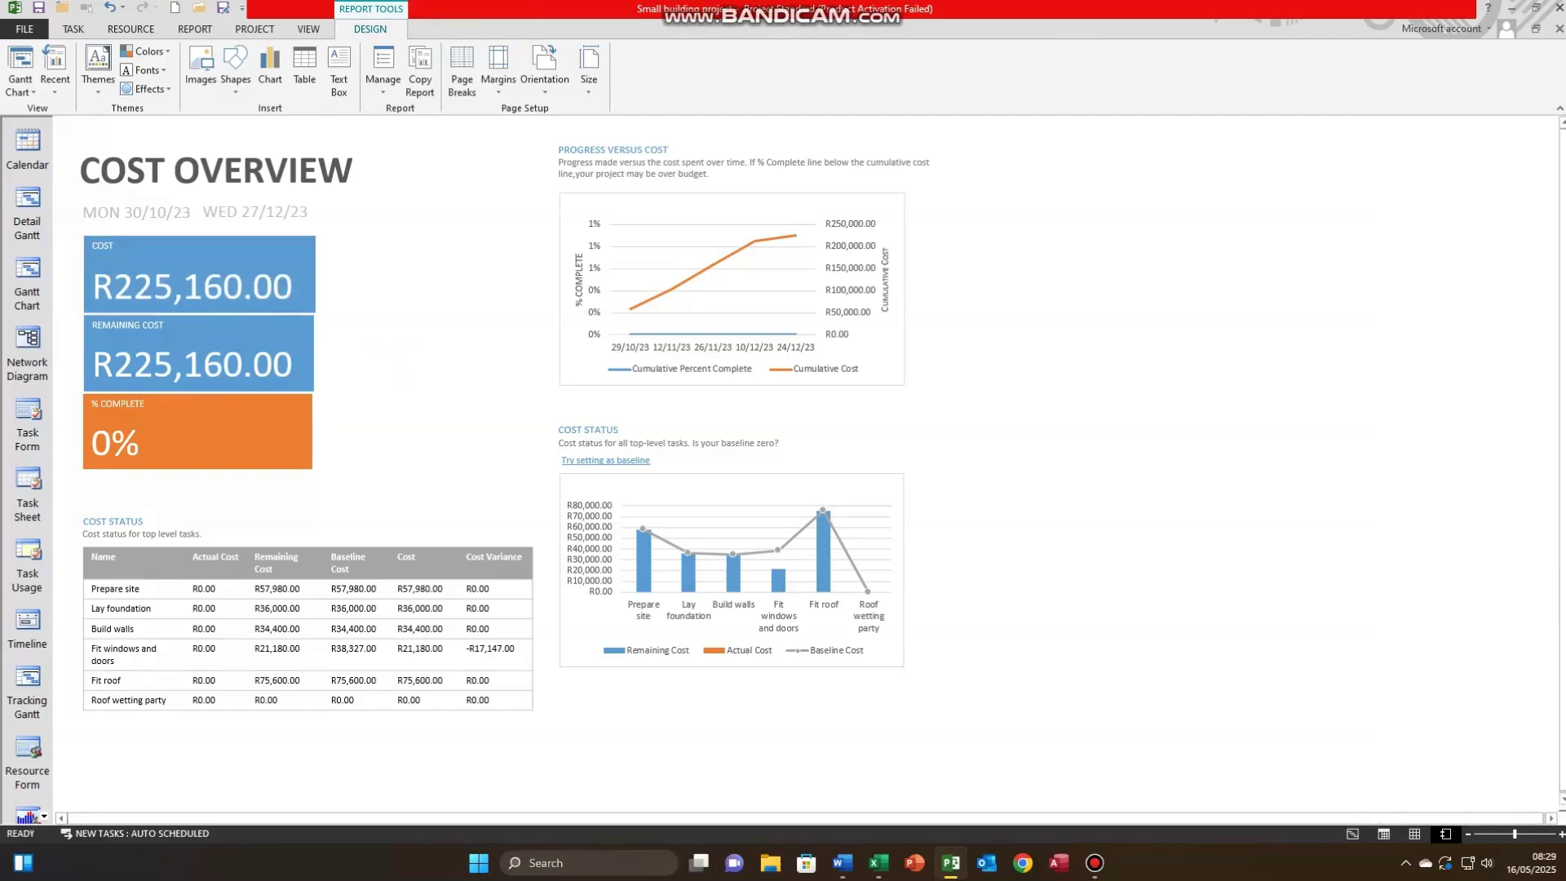
# Step: Move the cost status chart lower and delete the "Cost status for all top-level tasks" description above it
pyautogui.moveTo(731, 570); pyautogui.dragTo(728, 618)
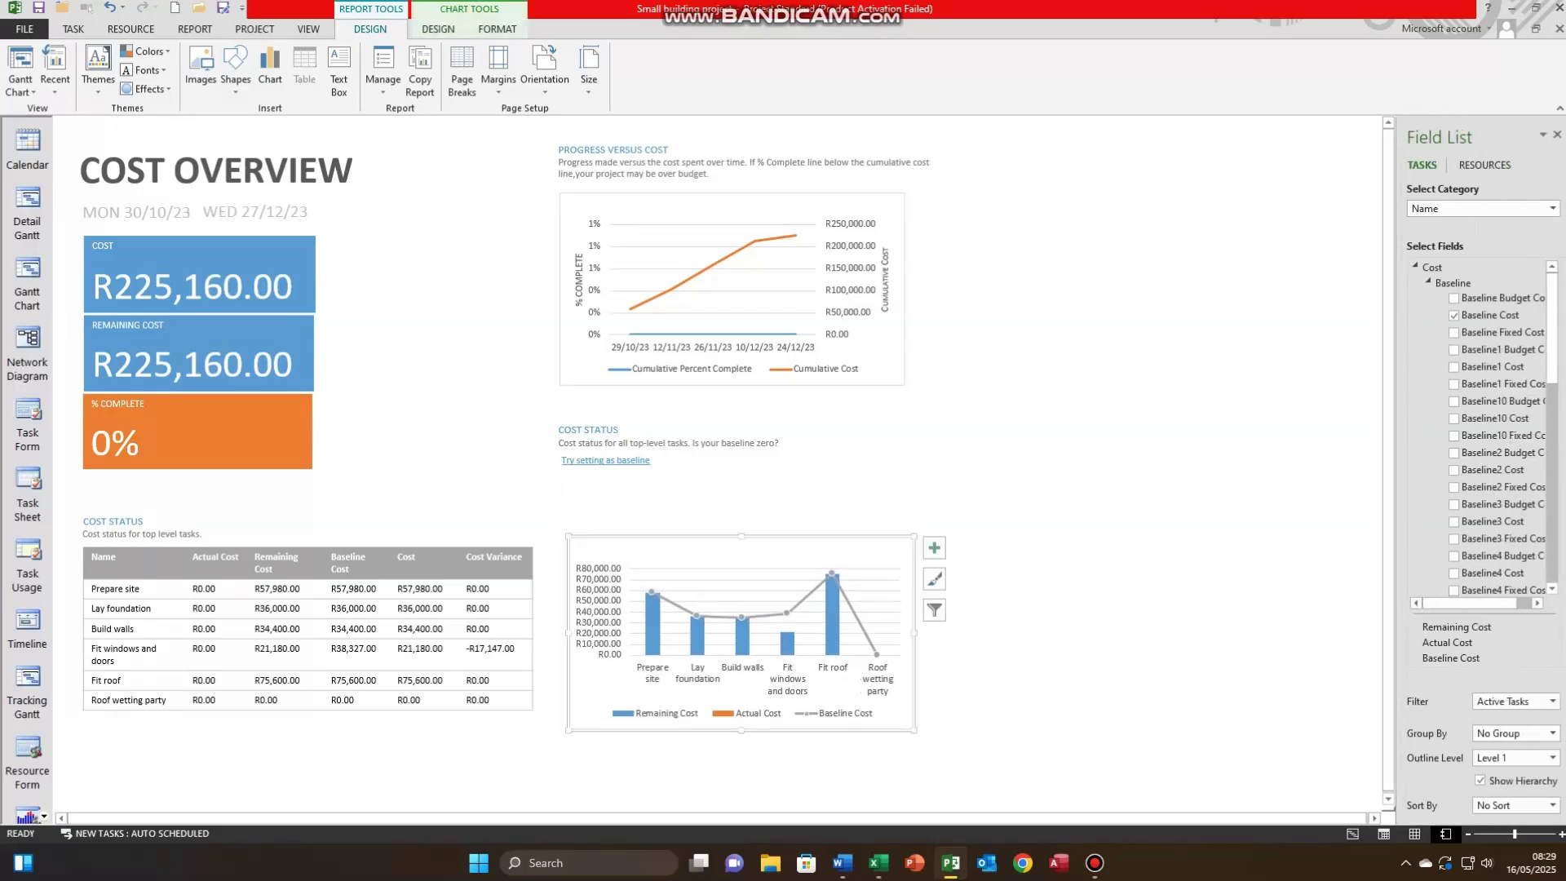
pyautogui.click(616, 440)
pyautogui.rightClick(616, 438)
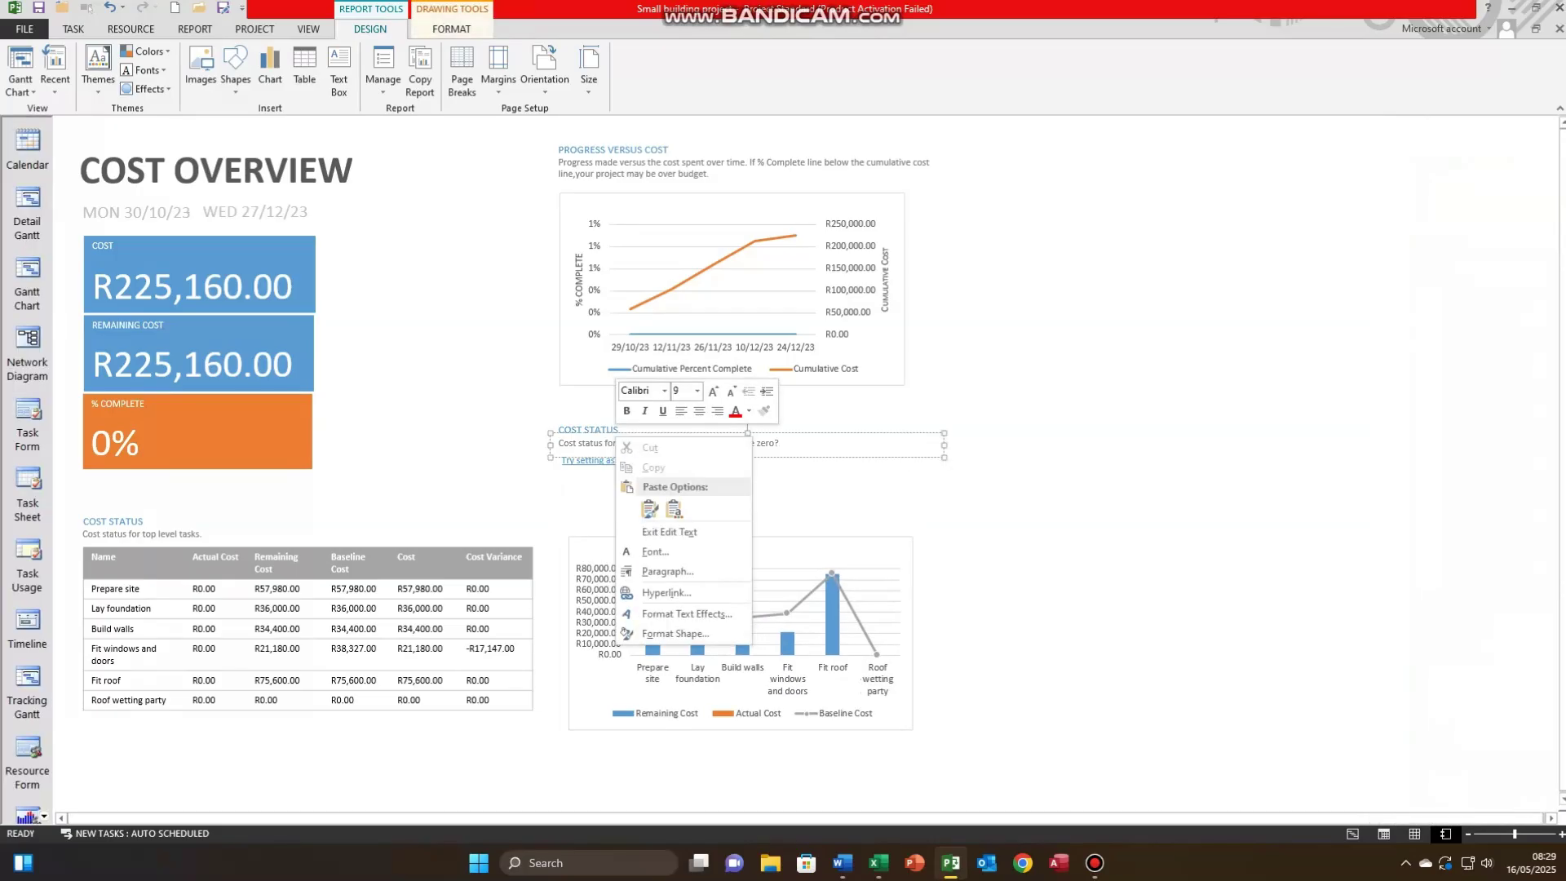
pyautogui.click(612, 443)
pyautogui.press('Escape')
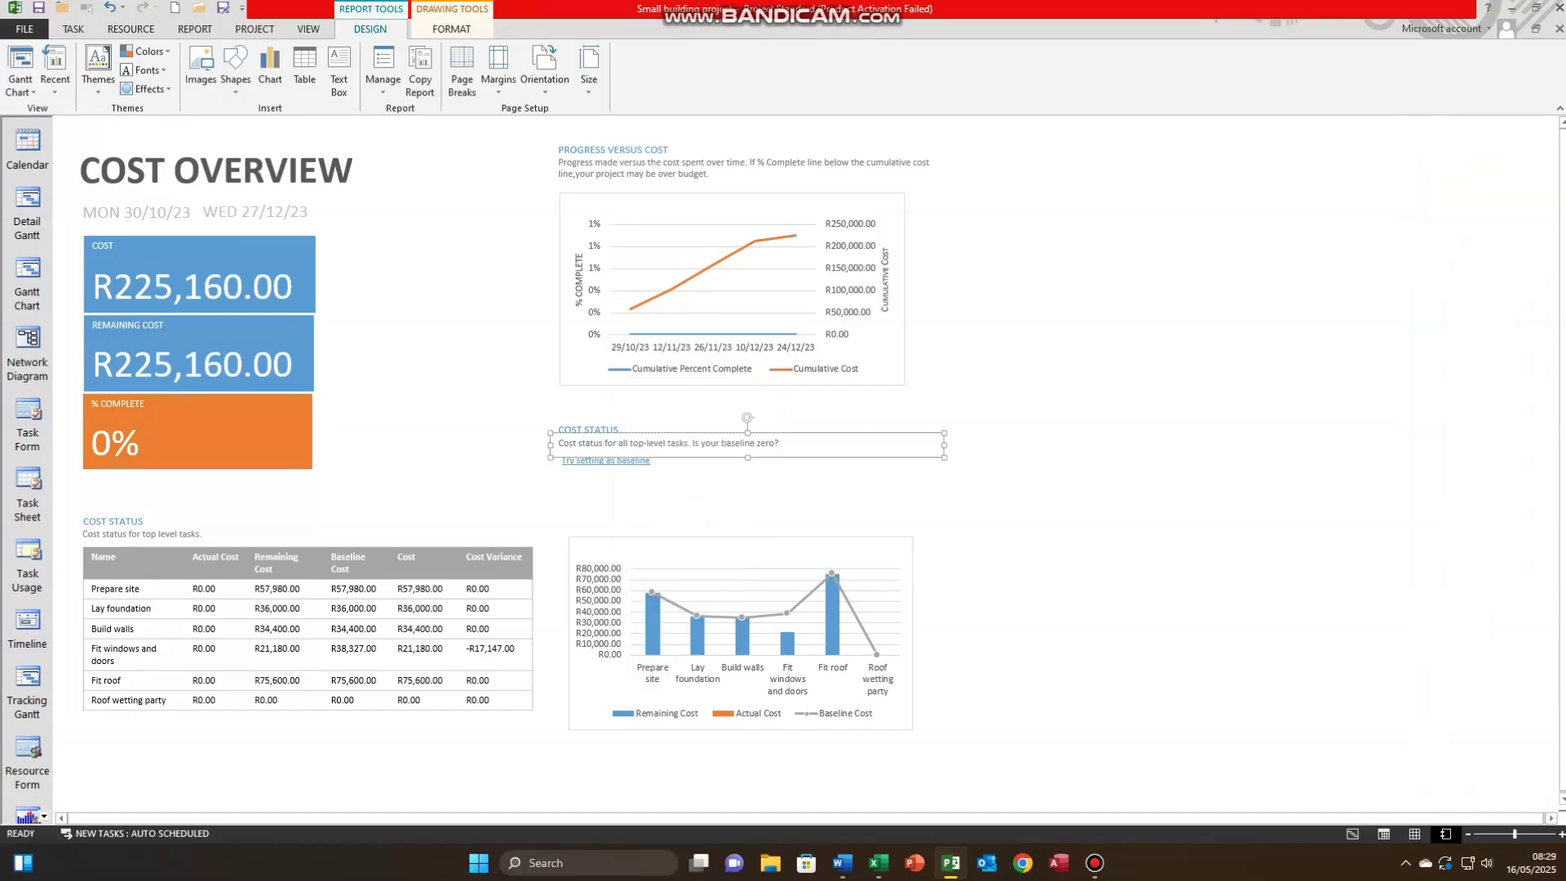
pyautogui.press('Delete')
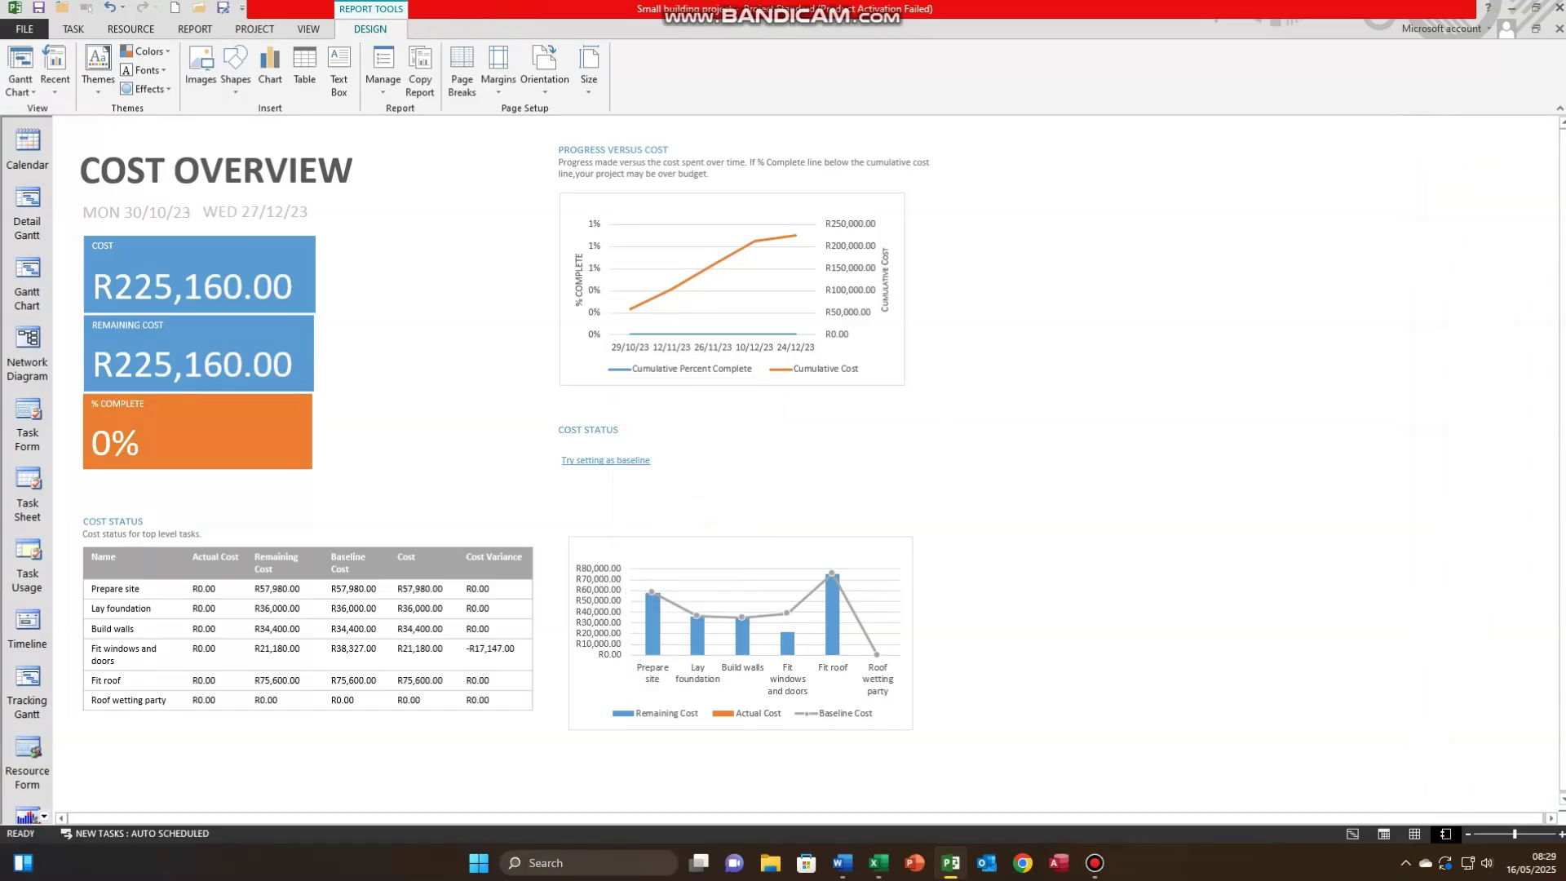
# Step: Delete the "Try setting as baseline" hyperlink and the Cost Status heading above the cost status chart
pyautogui.rightClick(582, 460)
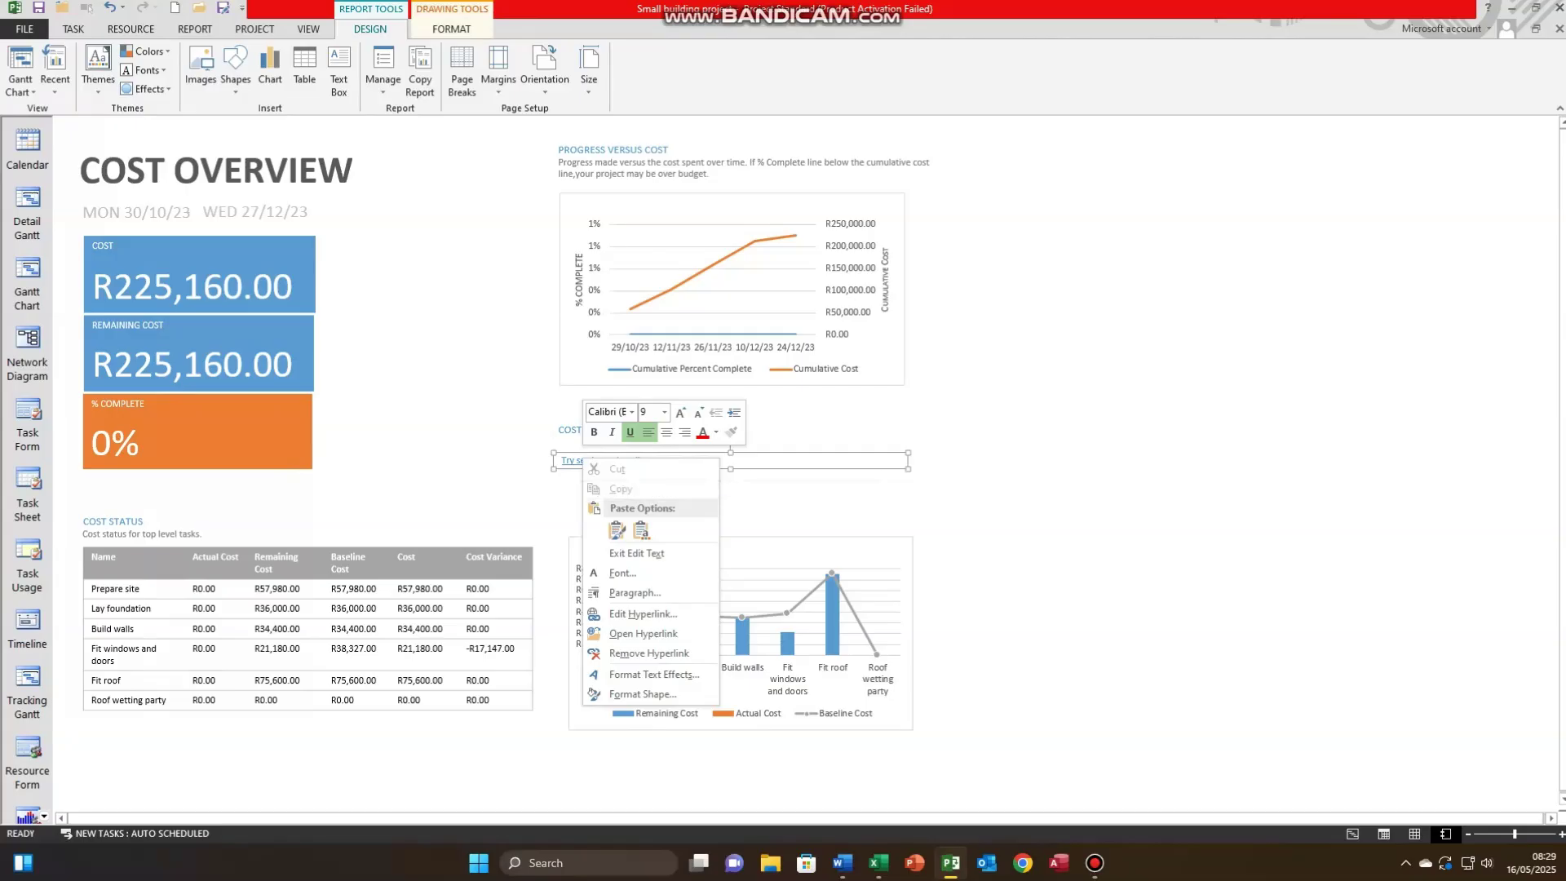
pyautogui.click(790, 453)
pyautogui.press('Delete')
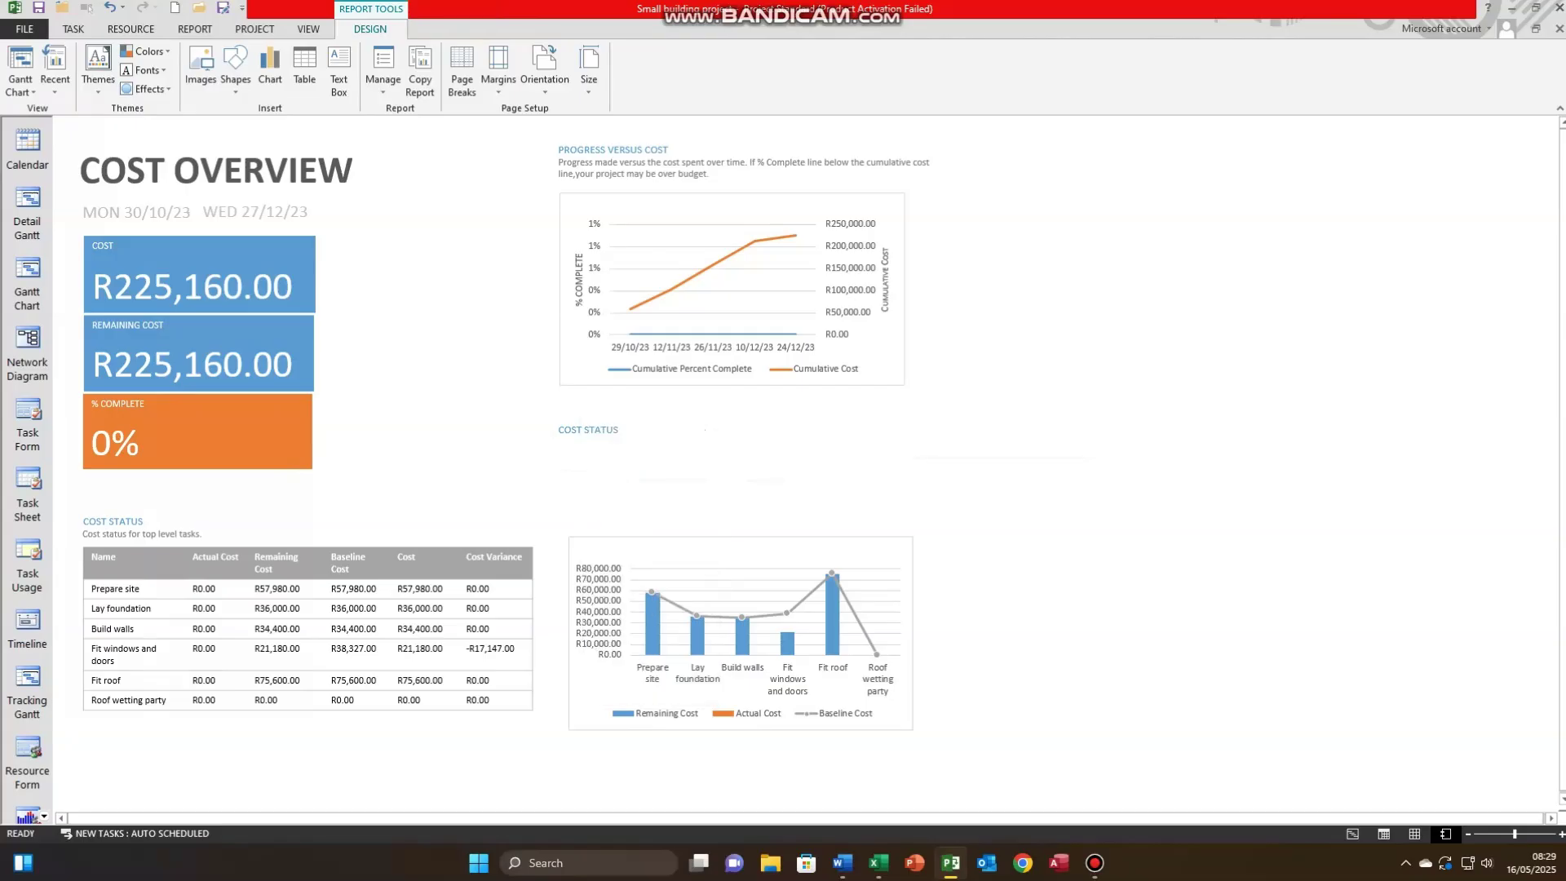
pyautogui.rightClick(610, 430)
pyautogui.press('Escape')
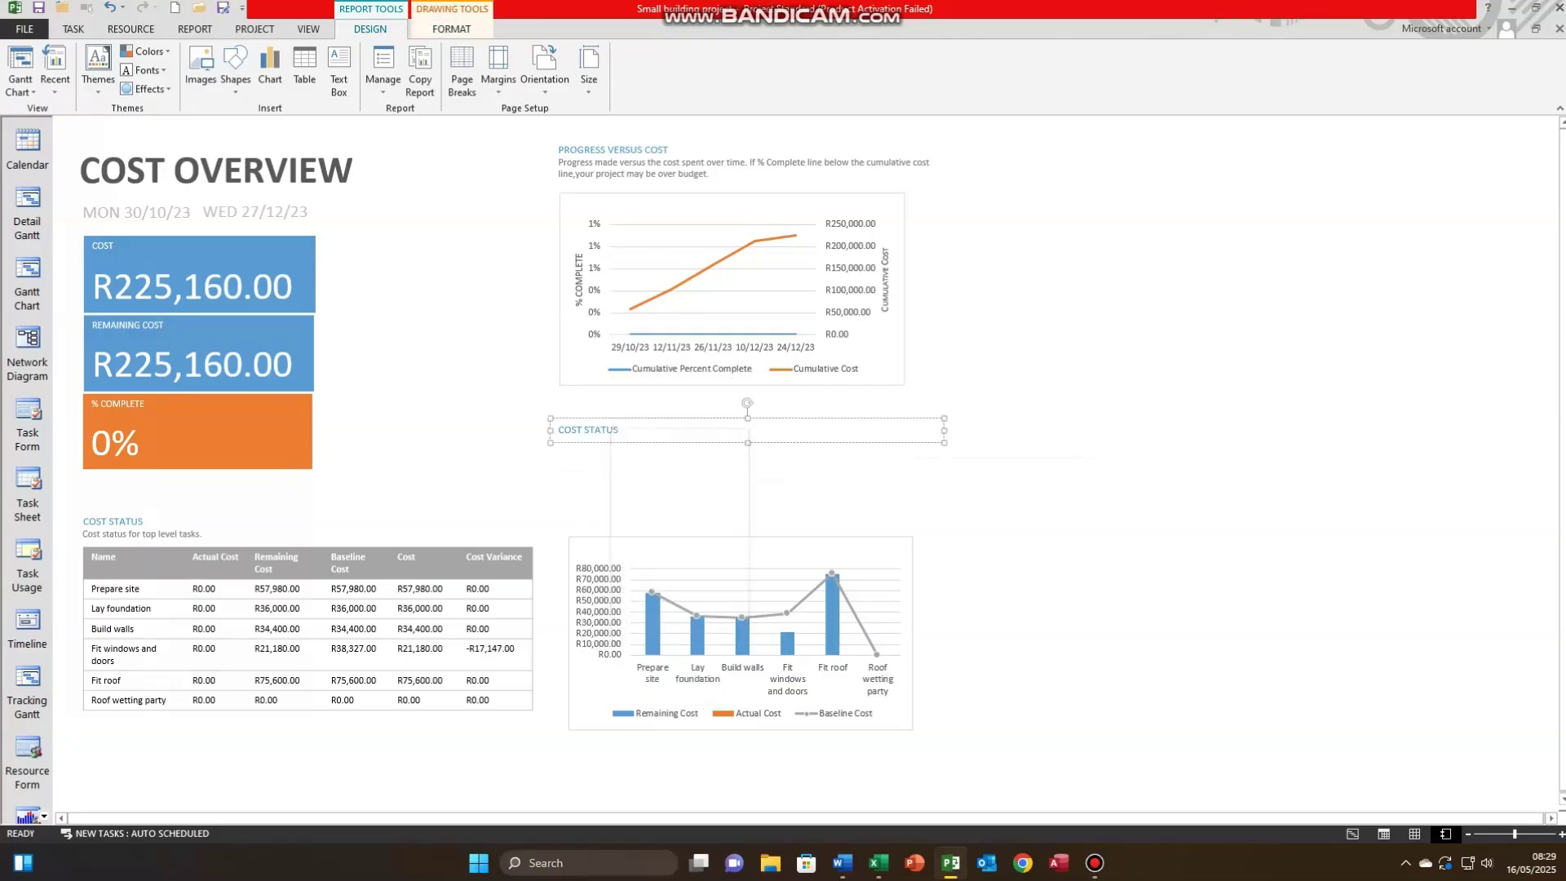
pyautogui.press('Escape')
pyautogui.press('Delete')
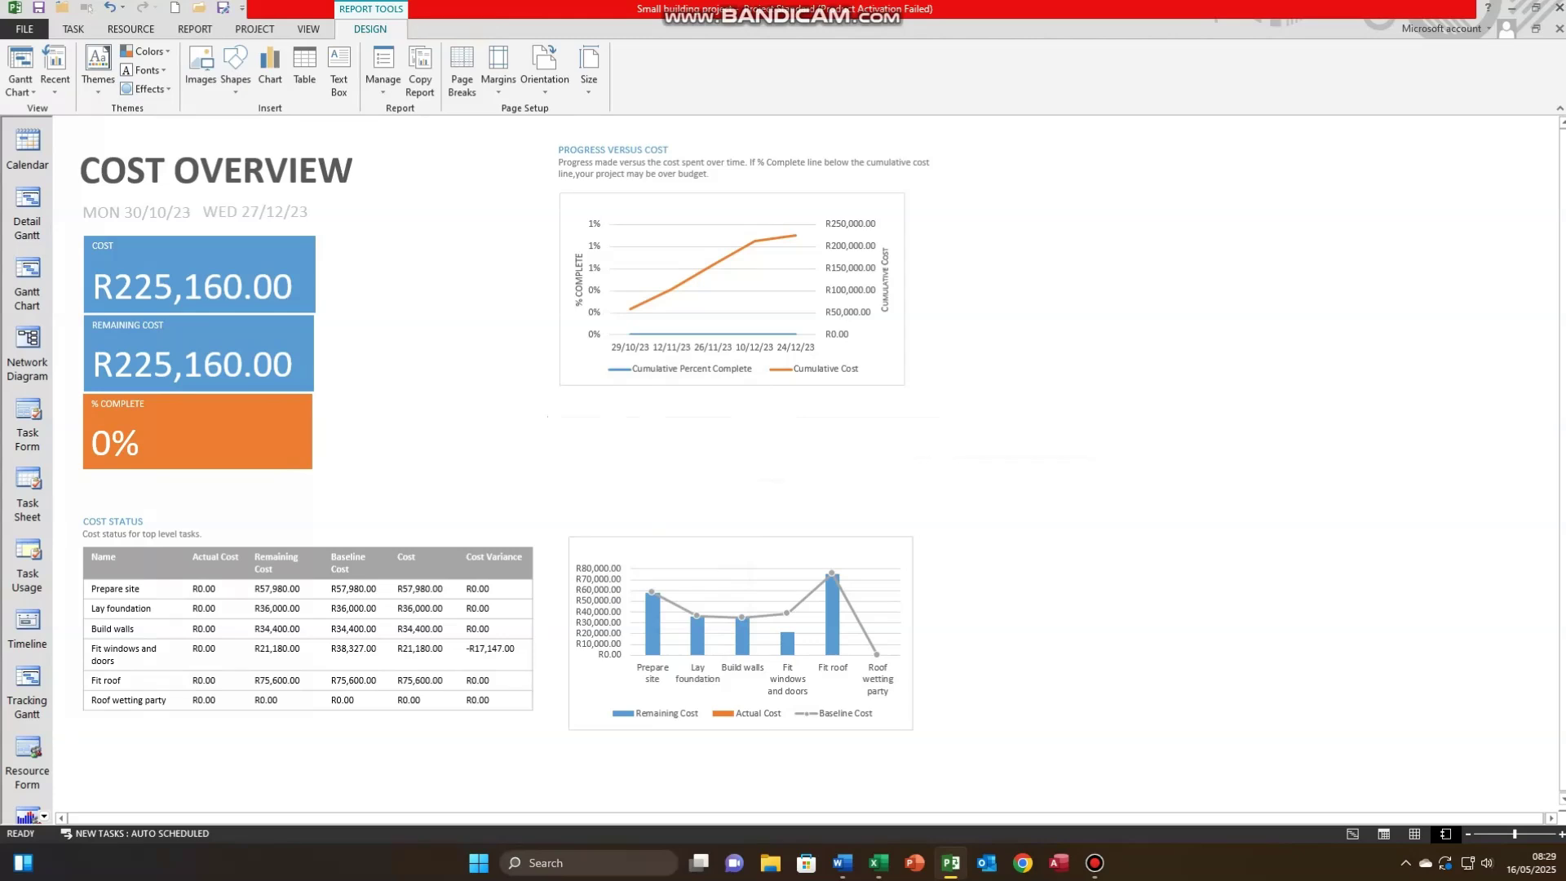
# Step: Delete the Progress Versus Cost heading and its description above the line chart
pyautogui.rightClick(637, 147)
pyautogui.press('Escape')
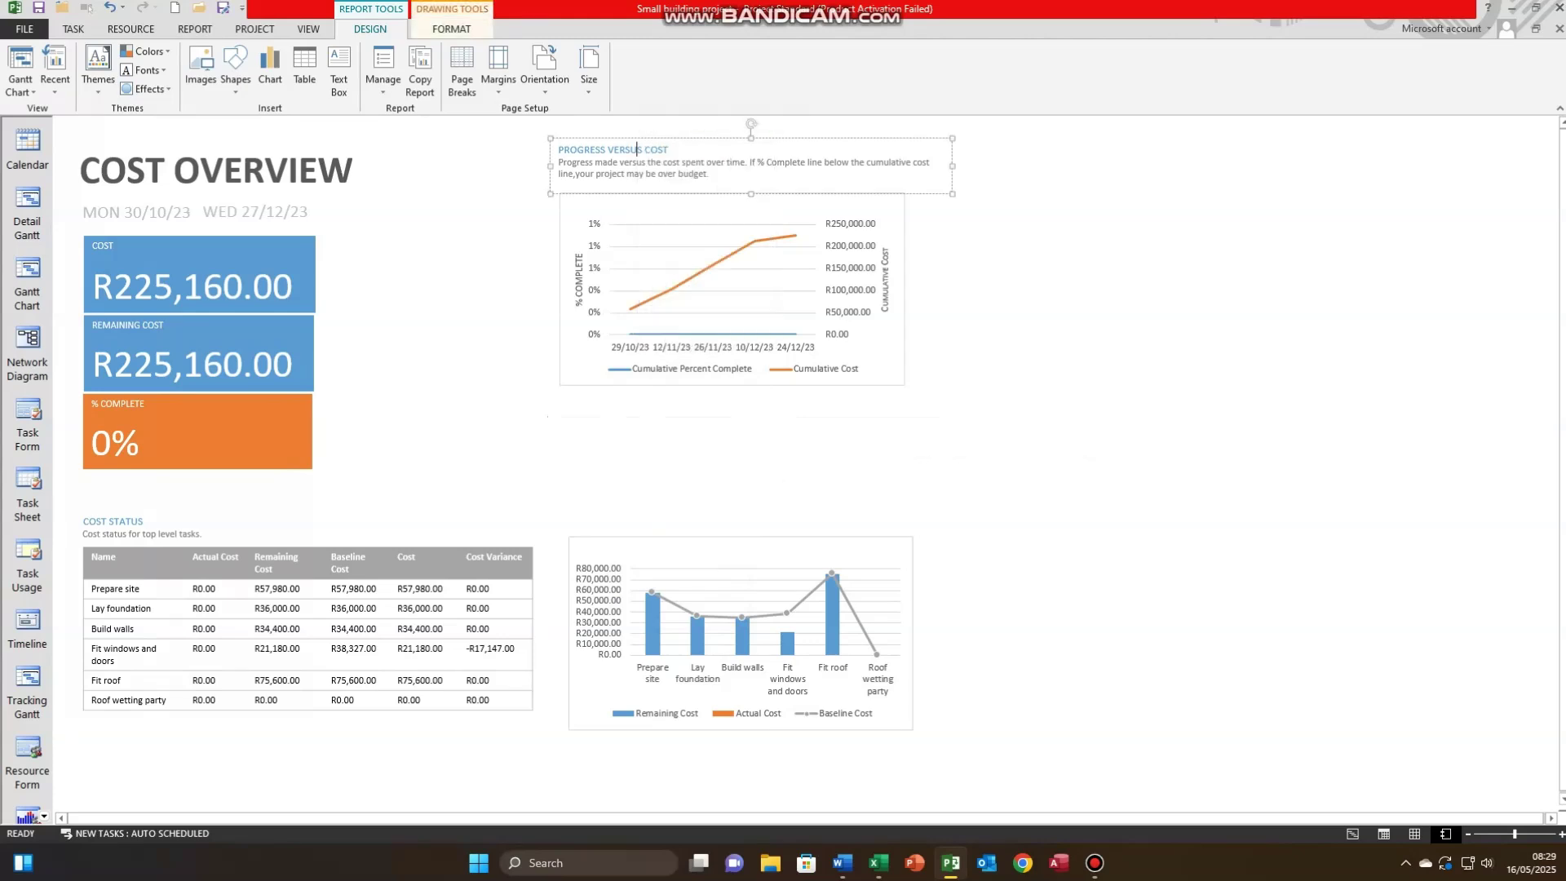
pyautogui.press('Escape')
pyautogui.press('Delete')
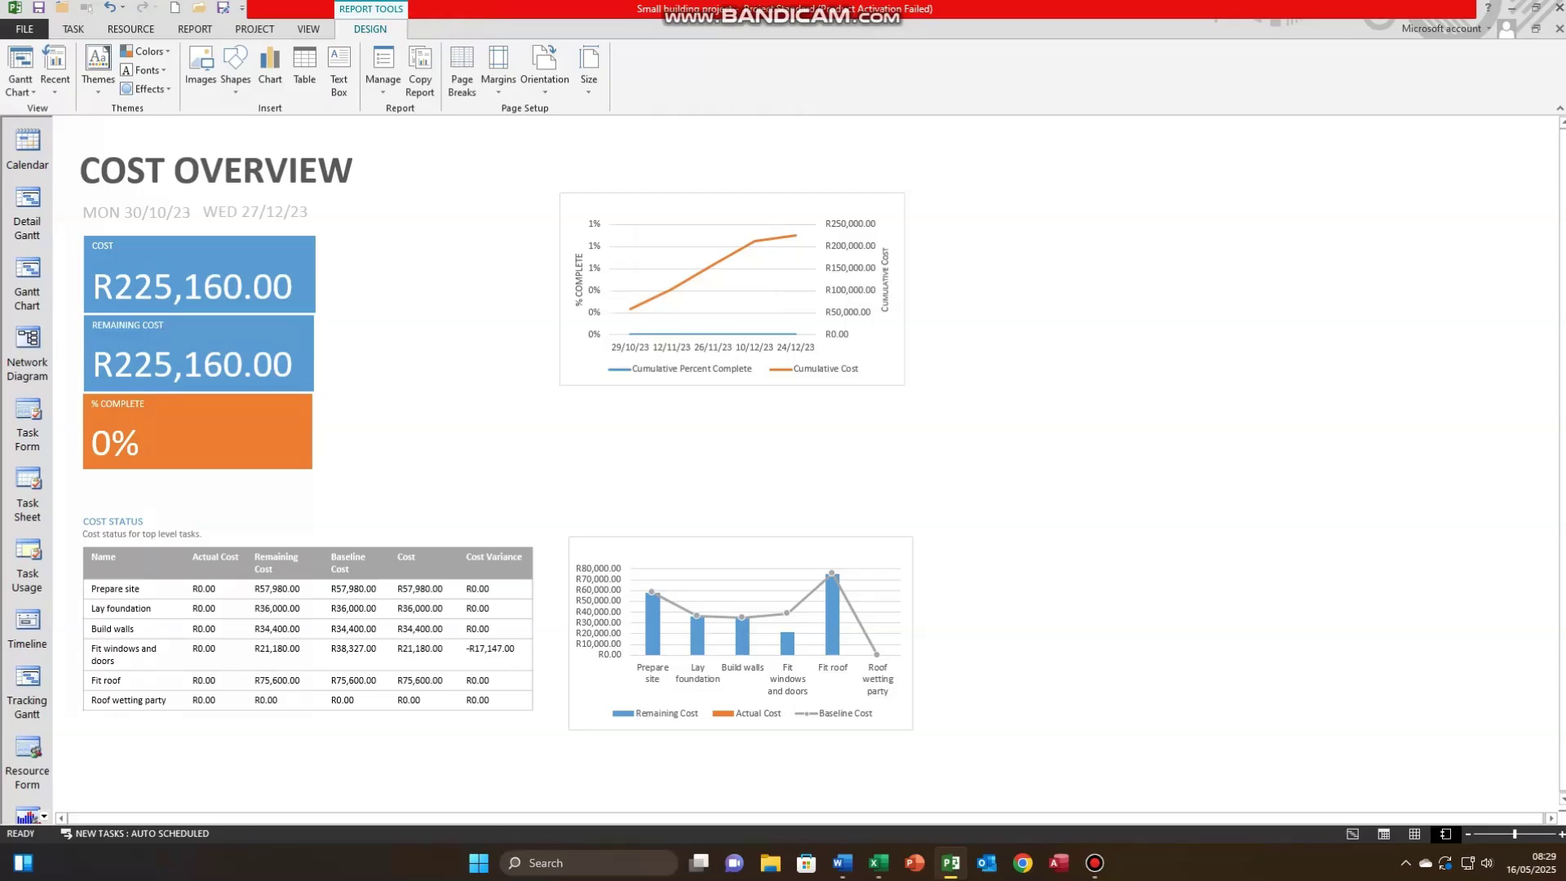
# Step: Delete the Cost Status heading and the "Cost status for top level tasks" description above the table
pyautogui.rightClick(106, 522)
pyautogui.press('Escape')
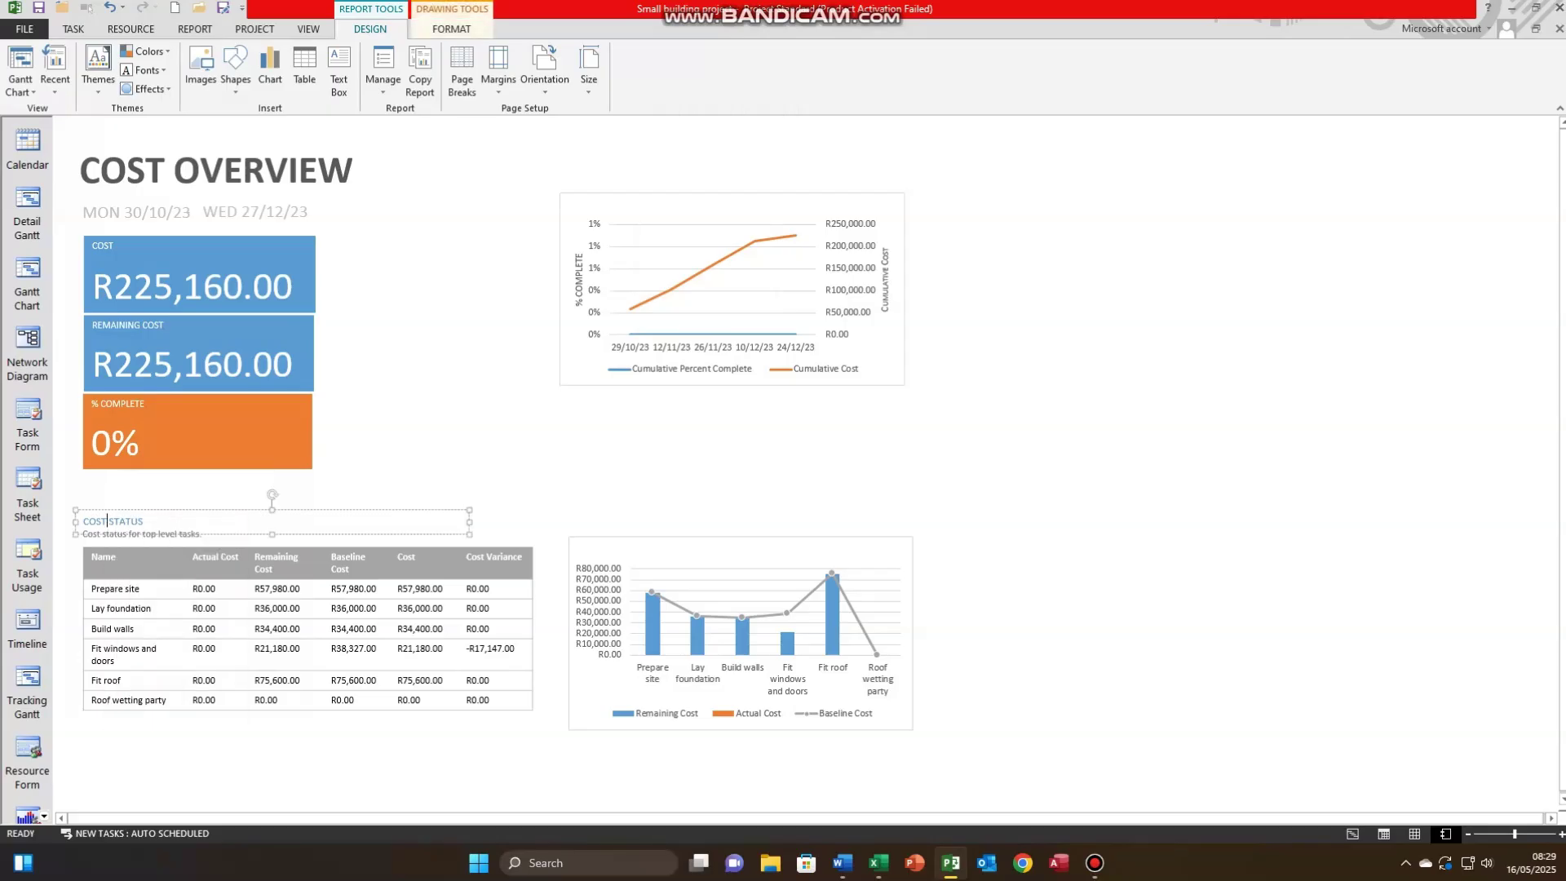
pyautogui.press('Escape')
pyautogui.press('Delete')
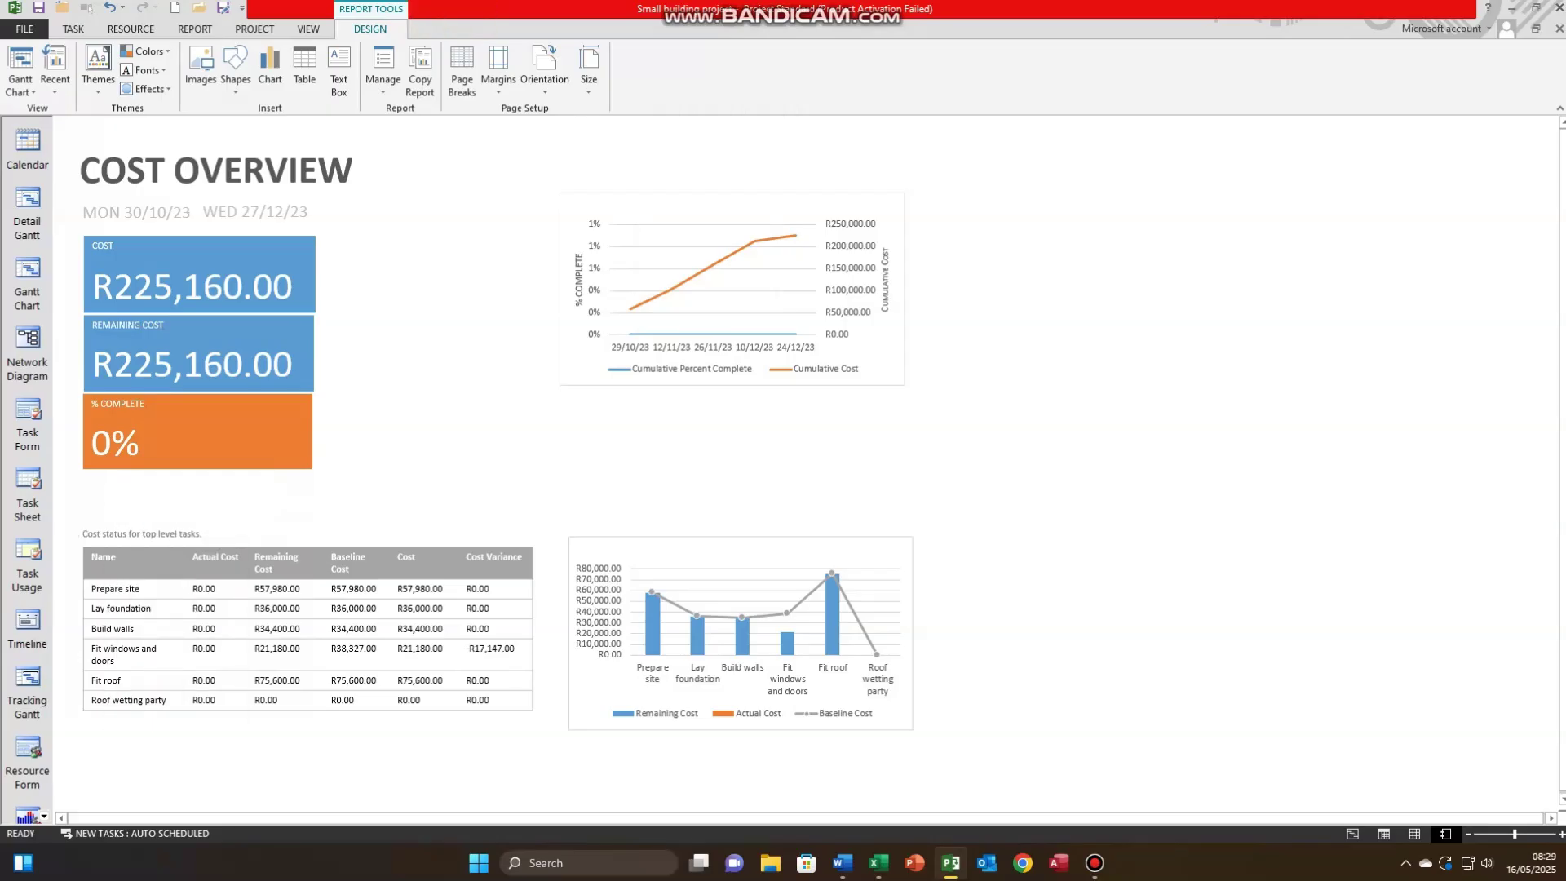
pyautogui.rightClick(139, 531)
pyautogui.press('Escape')
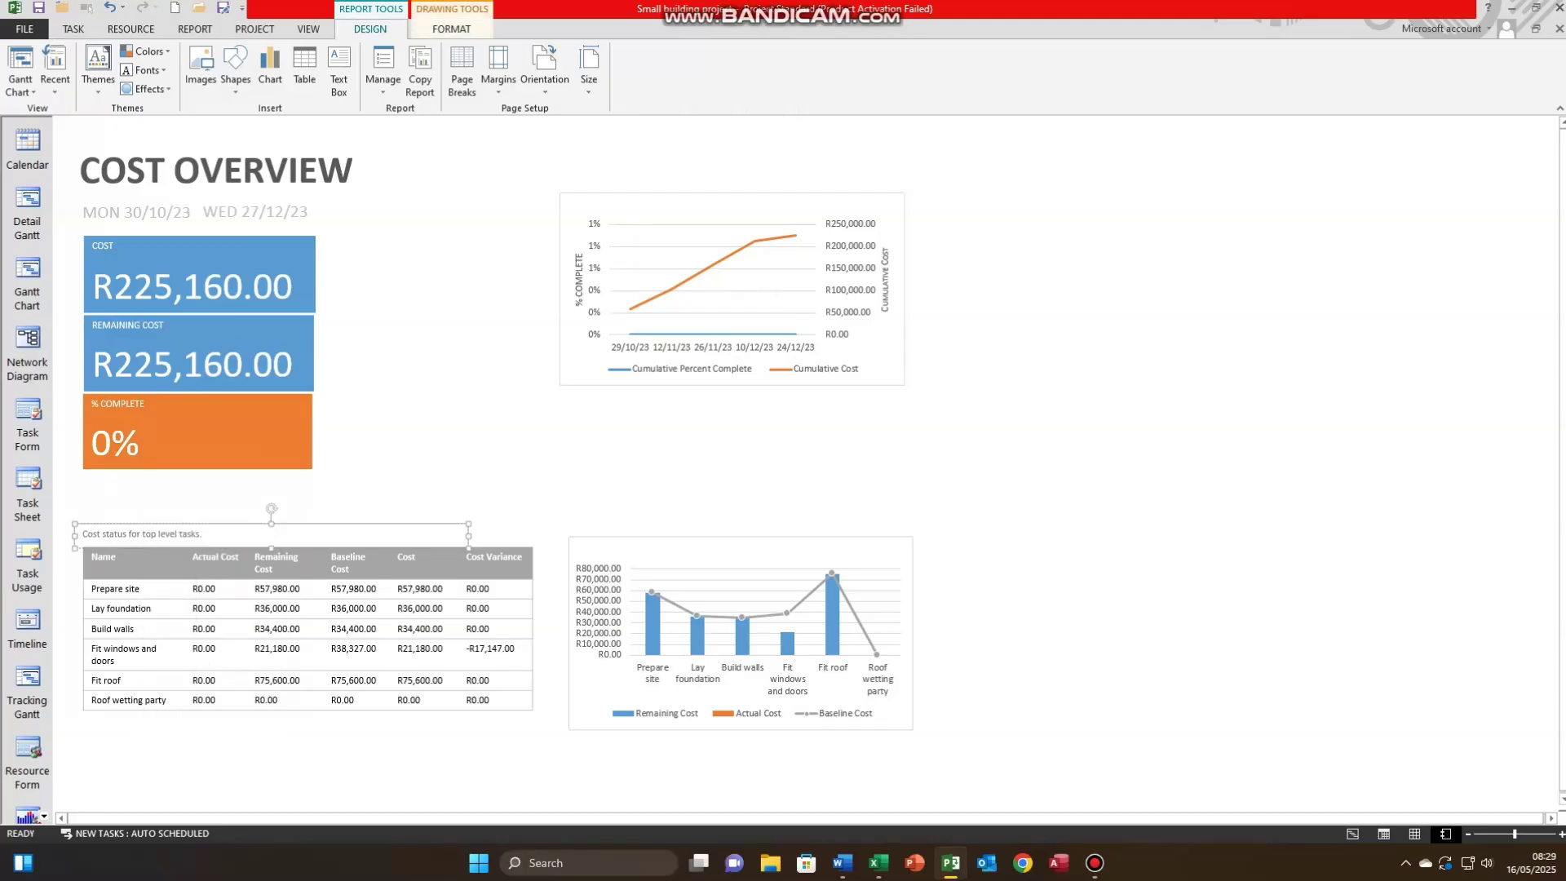
pyautogui.press('Delete')
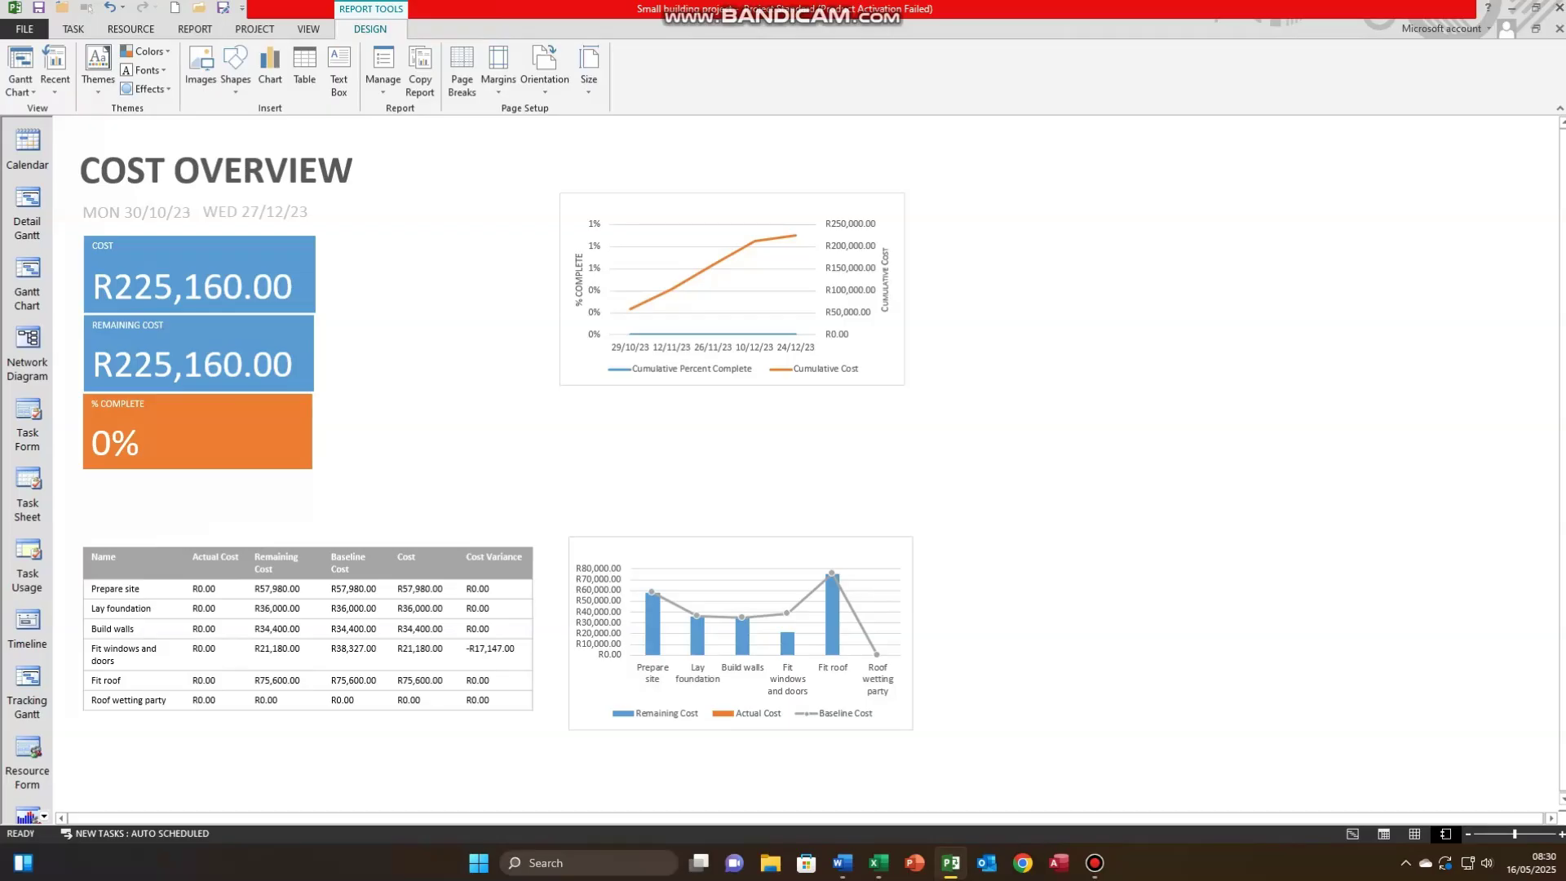
# Step: Enlarge the cumulative cost line chart in all directions, then move the cost status chart under its far end and widen it
pyautogui.click(571, 376)
pyautogui.moveTo(559, 387); pyautogui.dragTo(357, 492)
pyautogui.moveTo(907, 341); pyautogui.dragTo(1132, 341)
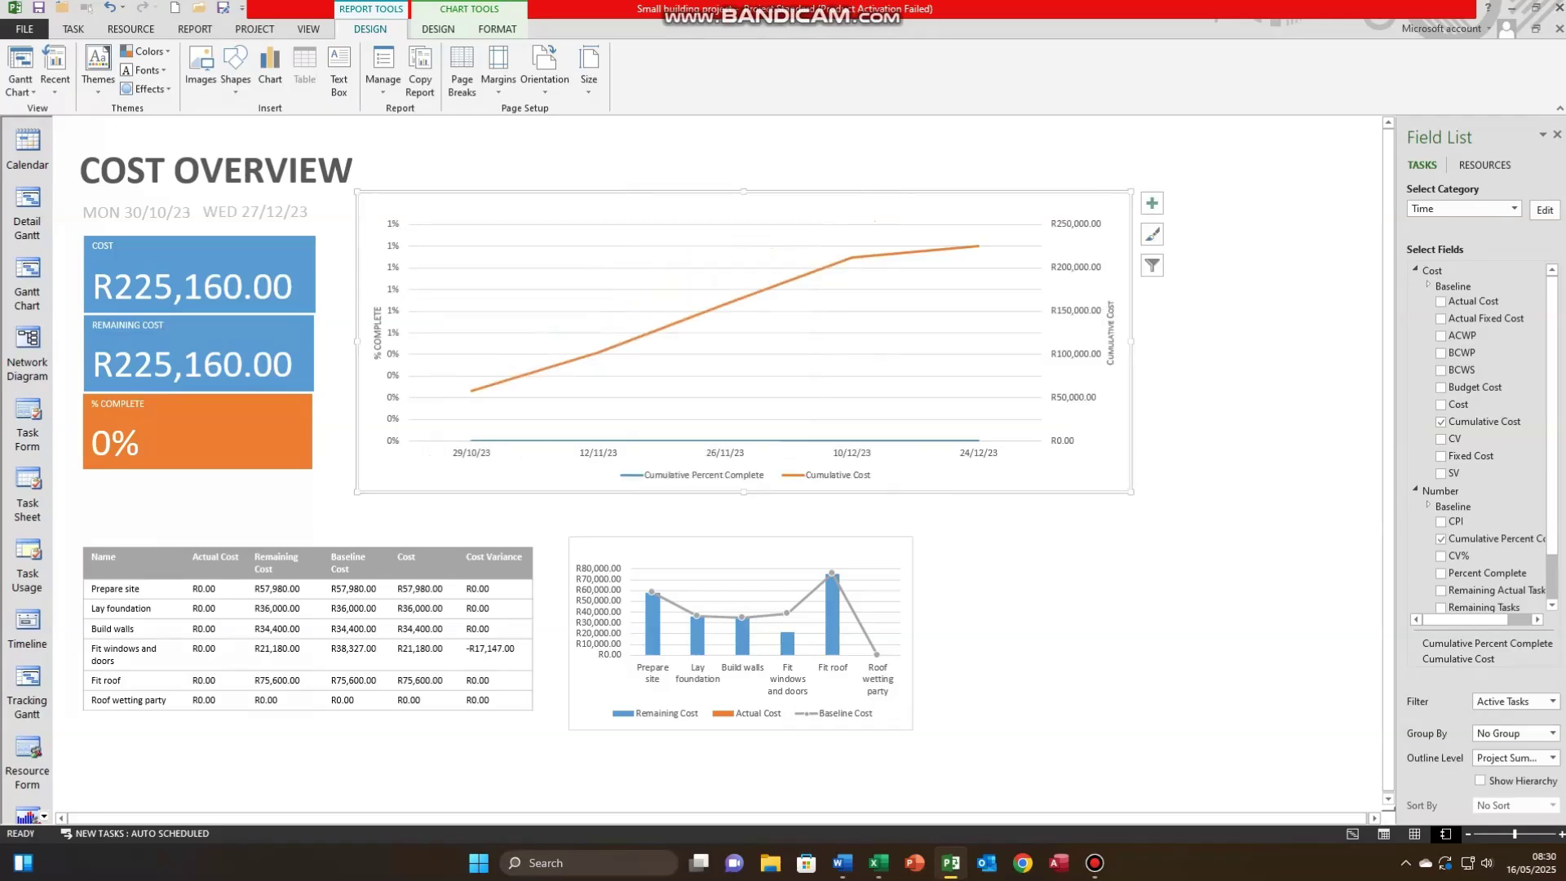
pyautogui.moveTo(744, 492); pyautogui.dragTo(744, 513)
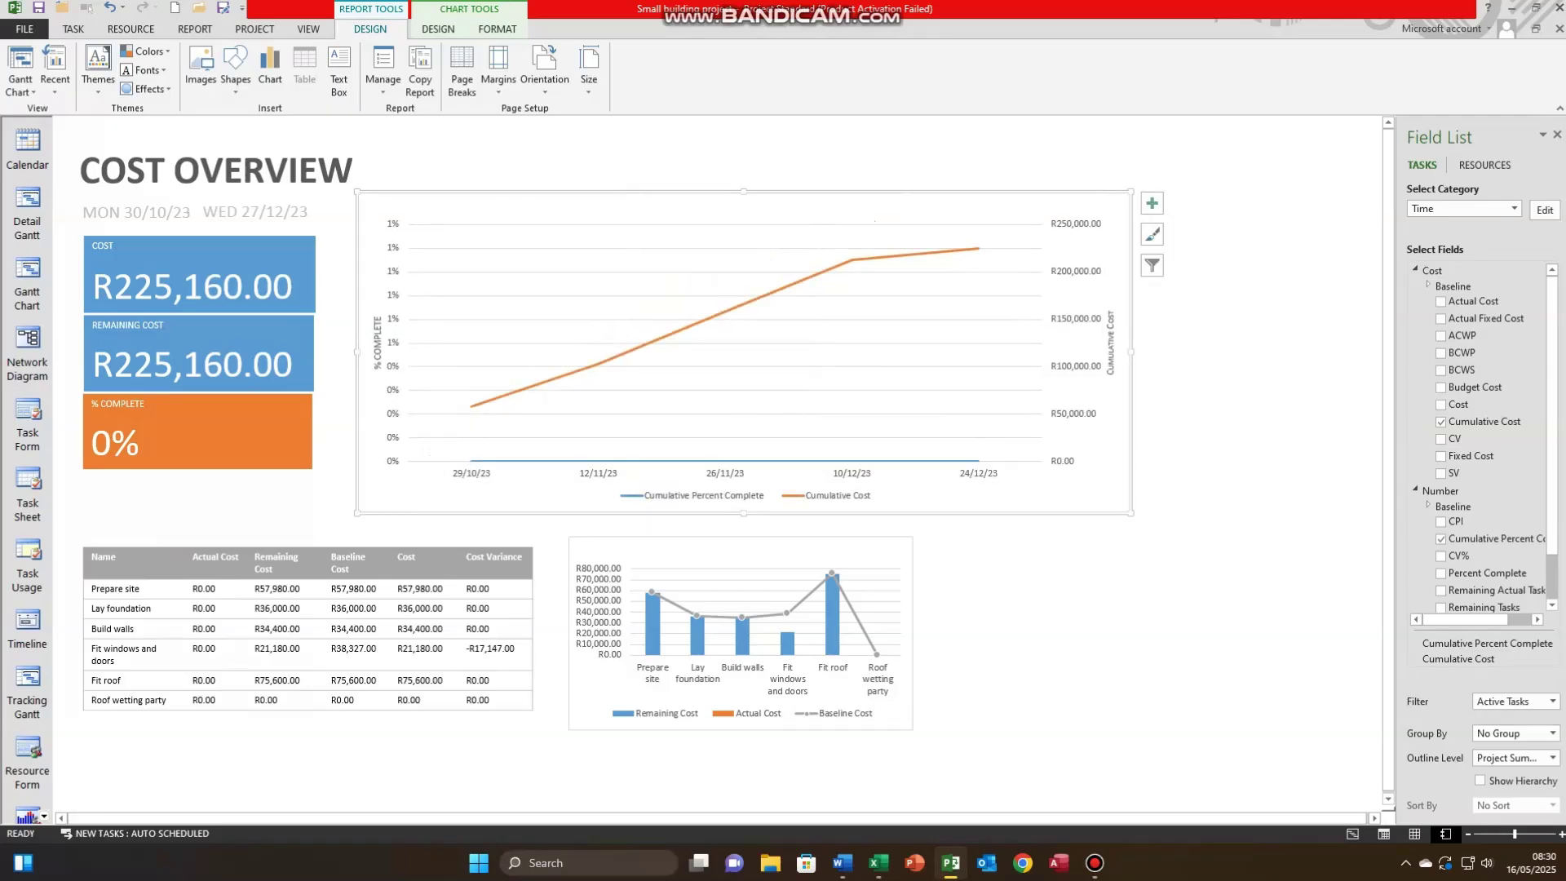
pyautogui.moveTo(744, 191); pyautogui.dragTo(744, 154)
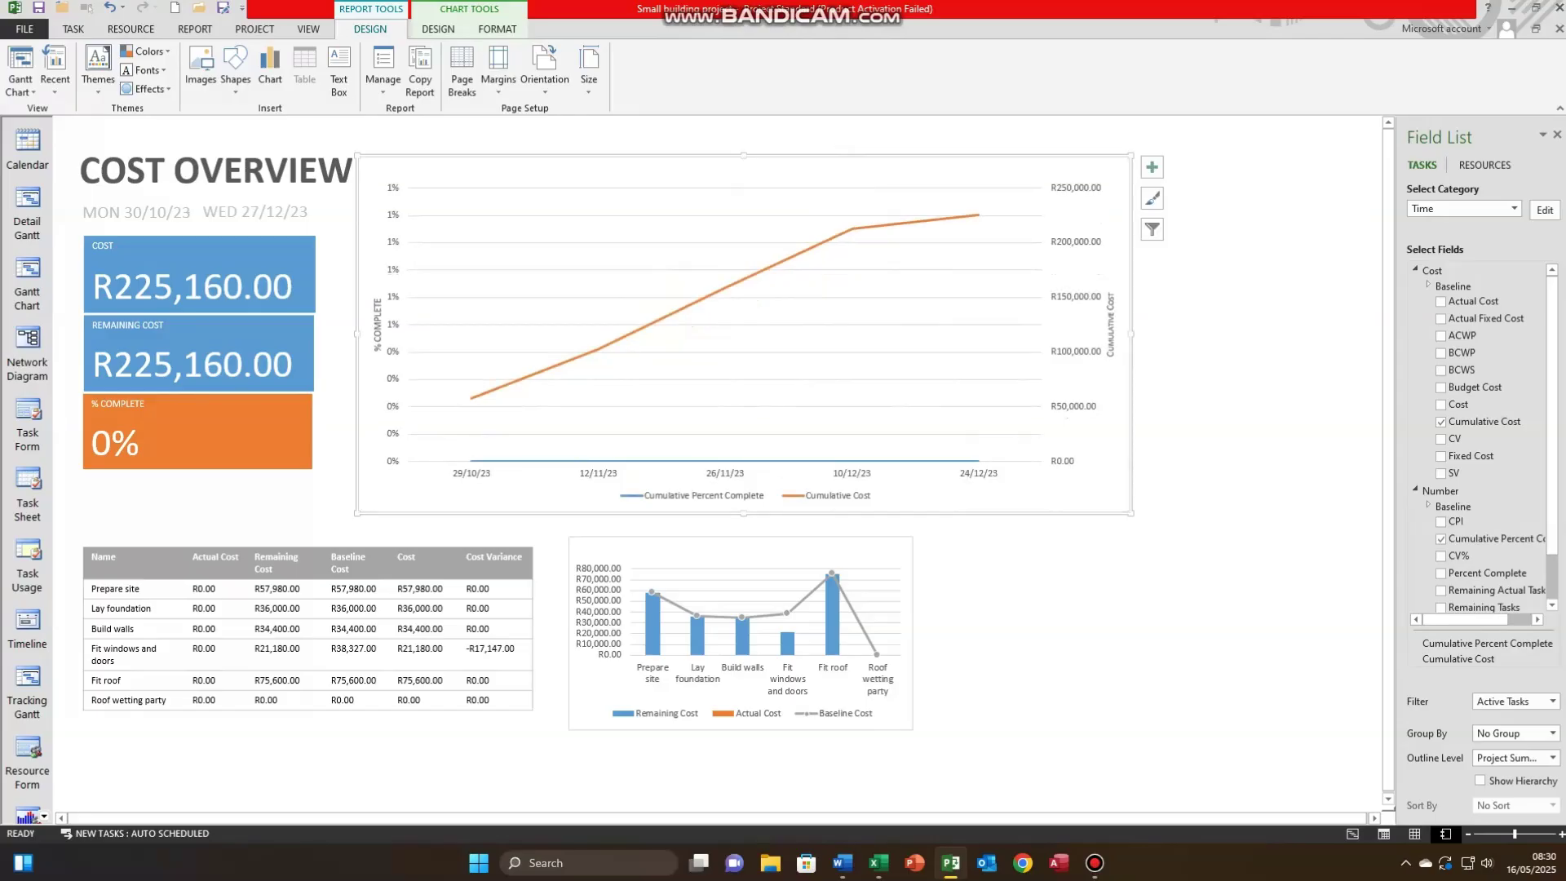
pyautogui.moveTo(734, 554); pyautogui.dragTo(947, 555)
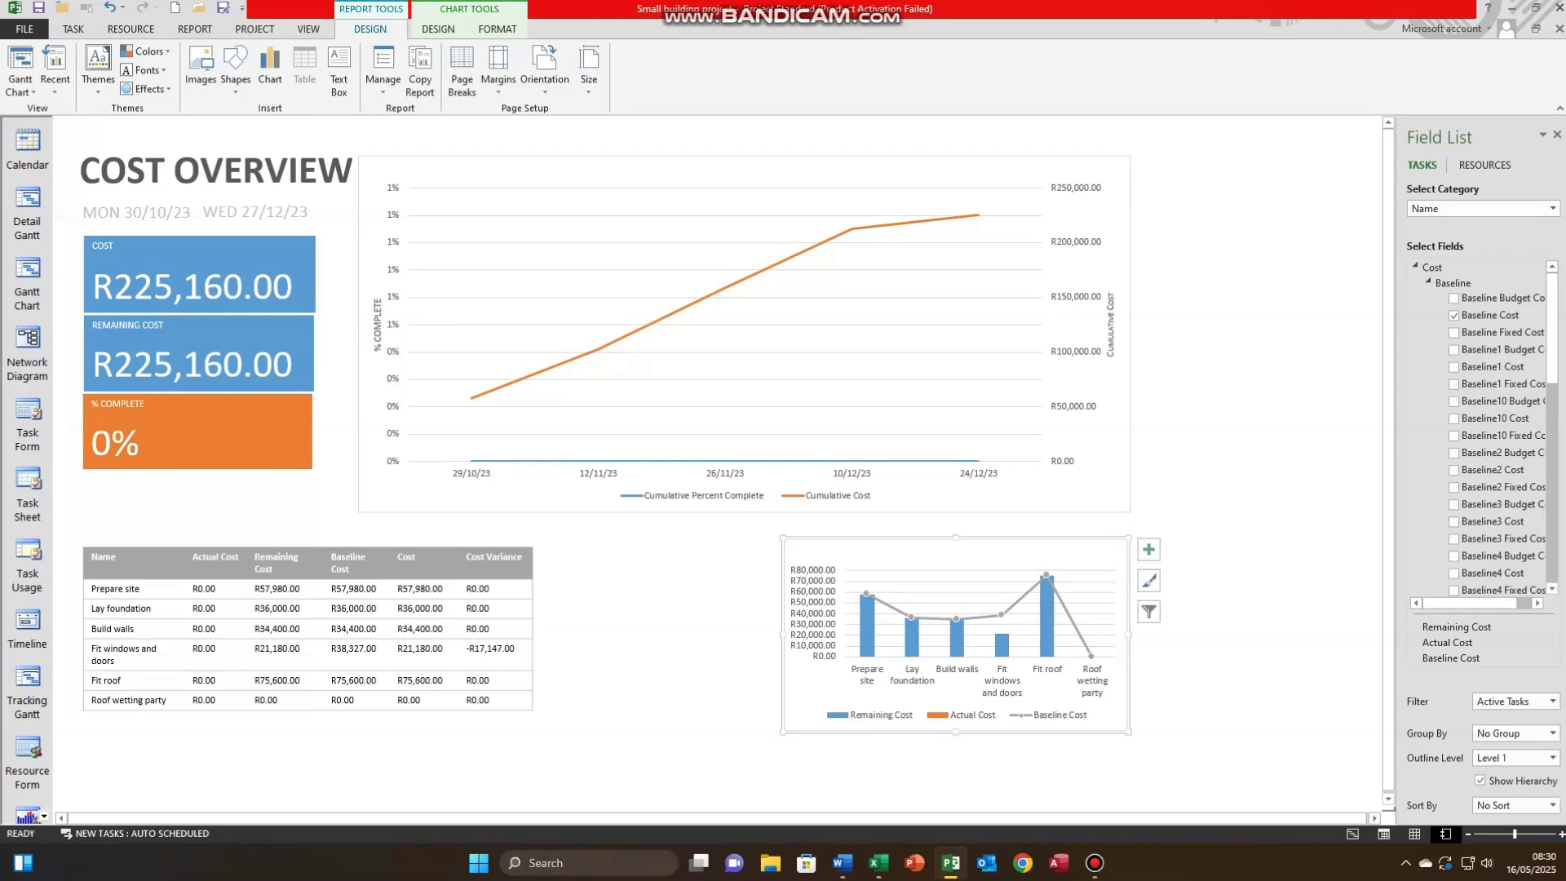
pyautogui.moveTo(783, 634); pyautogui.dragTo(648, 634)
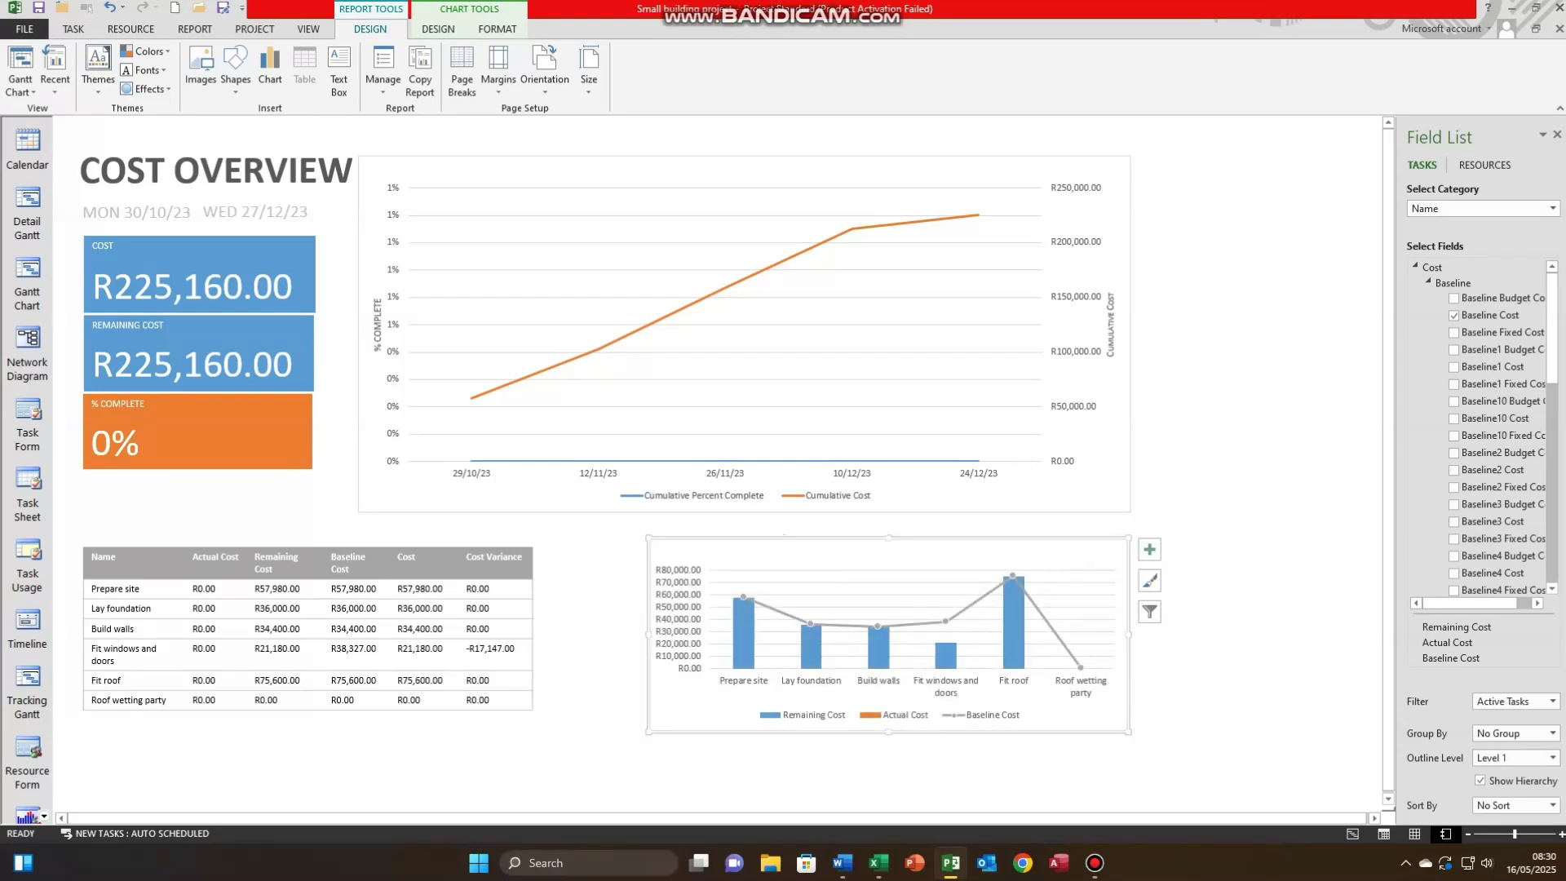
# Step: Set the cost table's outline level to Level 3 and show its hierarchy
pyautogui.click(307, 628)
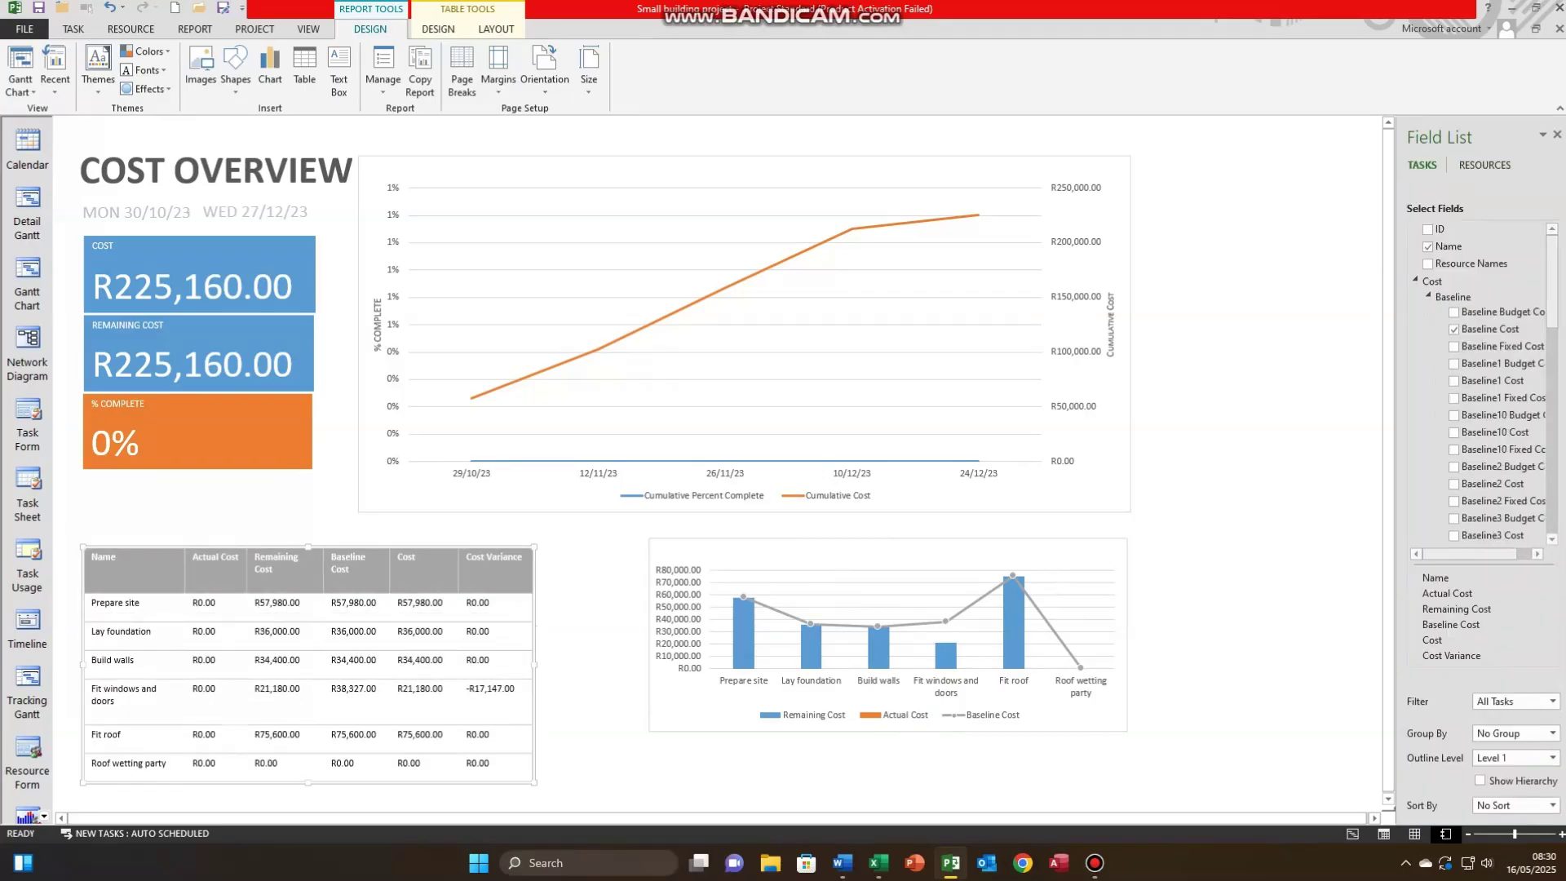
pyautogui.click(1553, 758)
pyautogui.click(1515, 631)
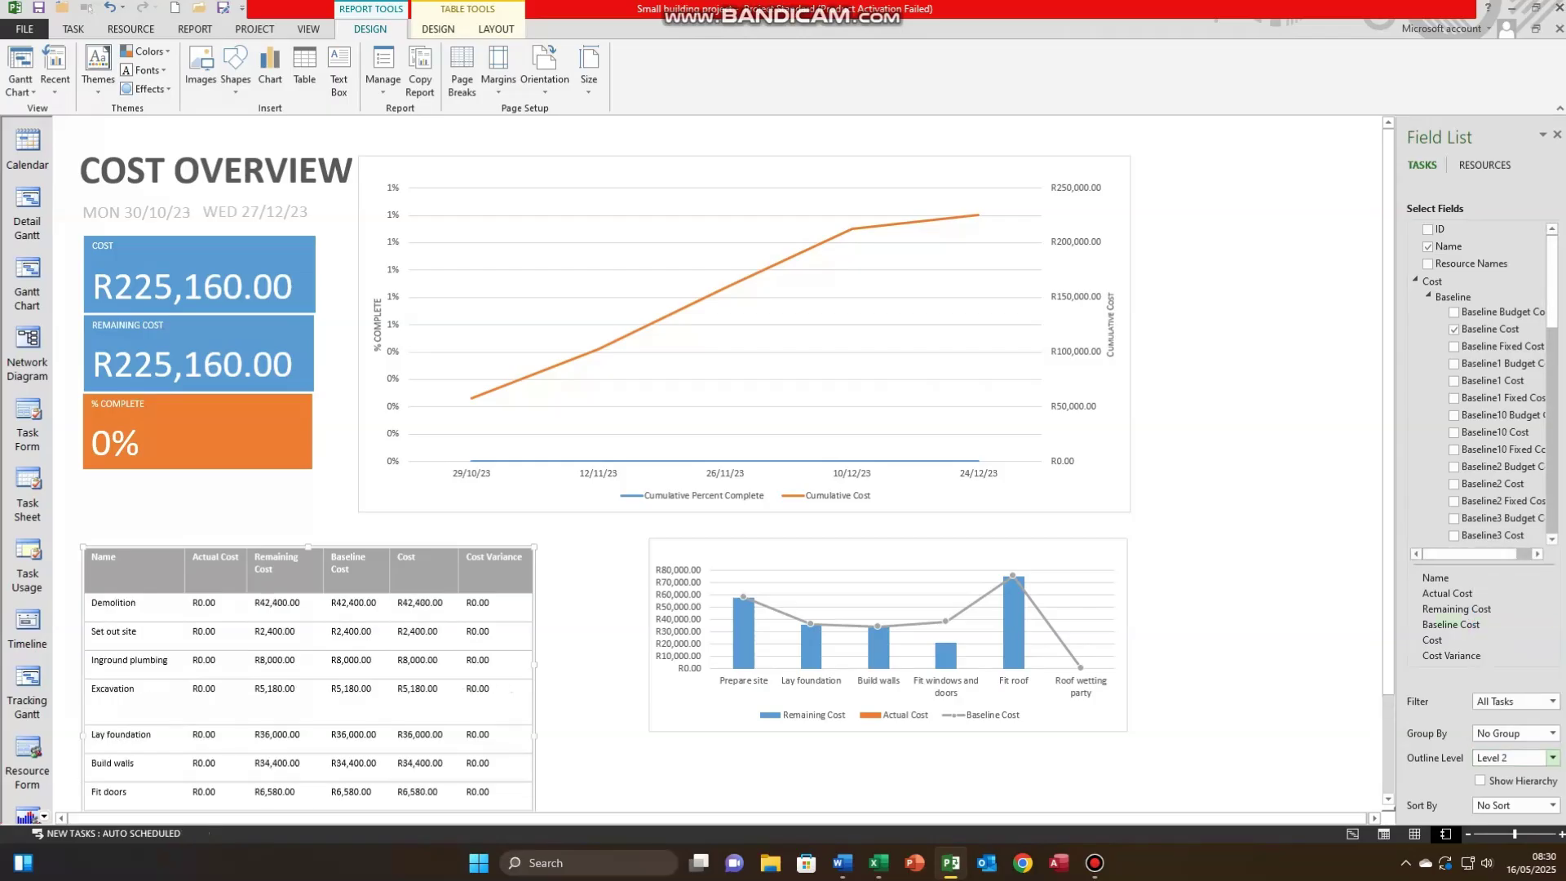
pyautogui.click(1553, 758)
pyautogui.click(1515, 649)
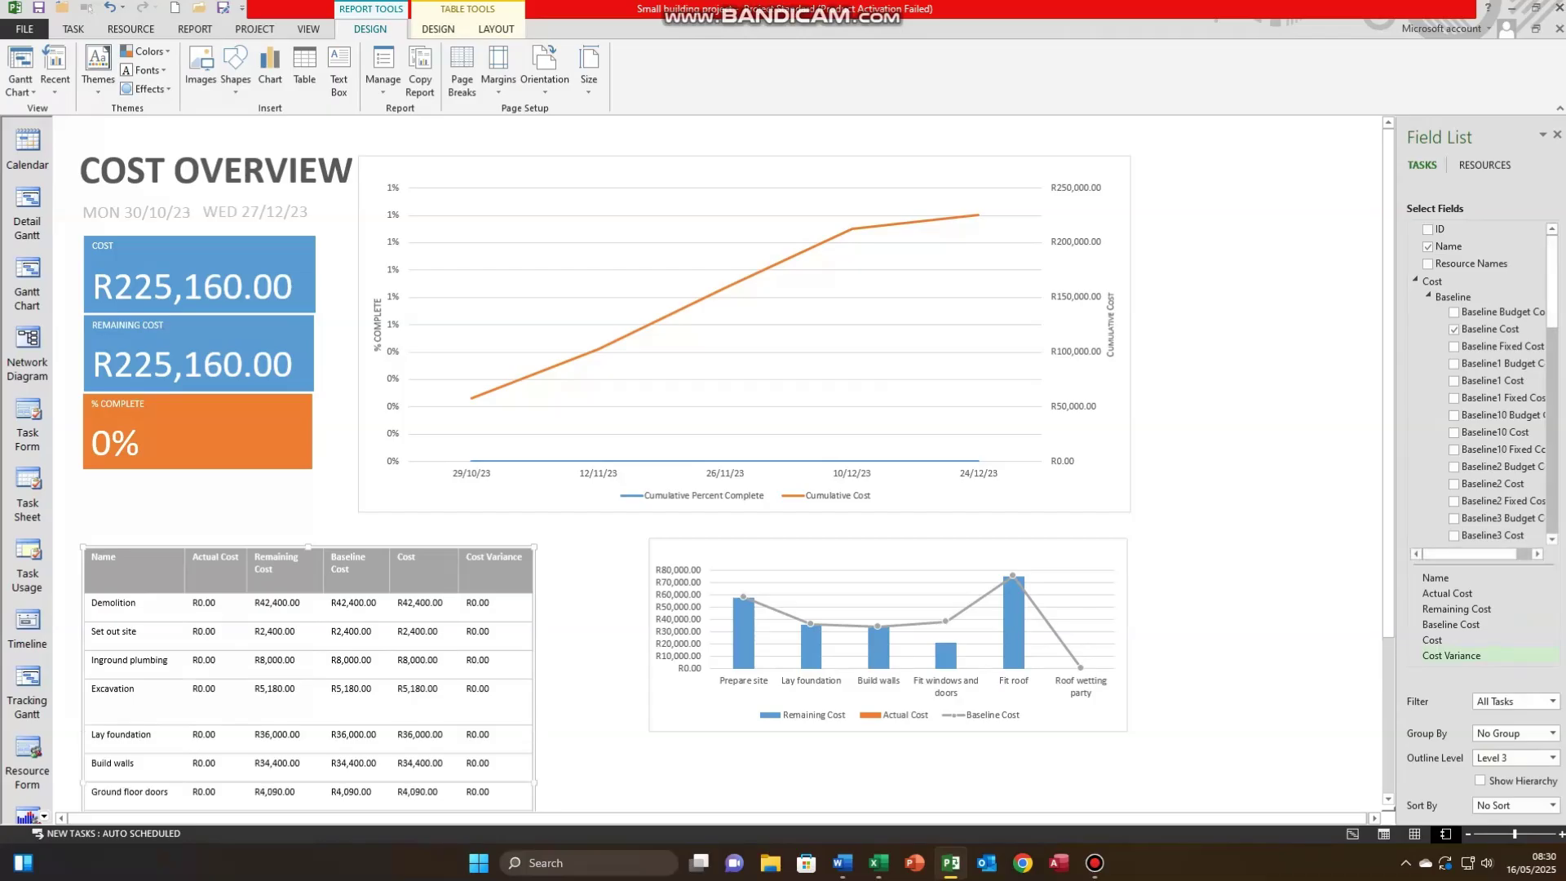
pyautogui.click(1479, 780)
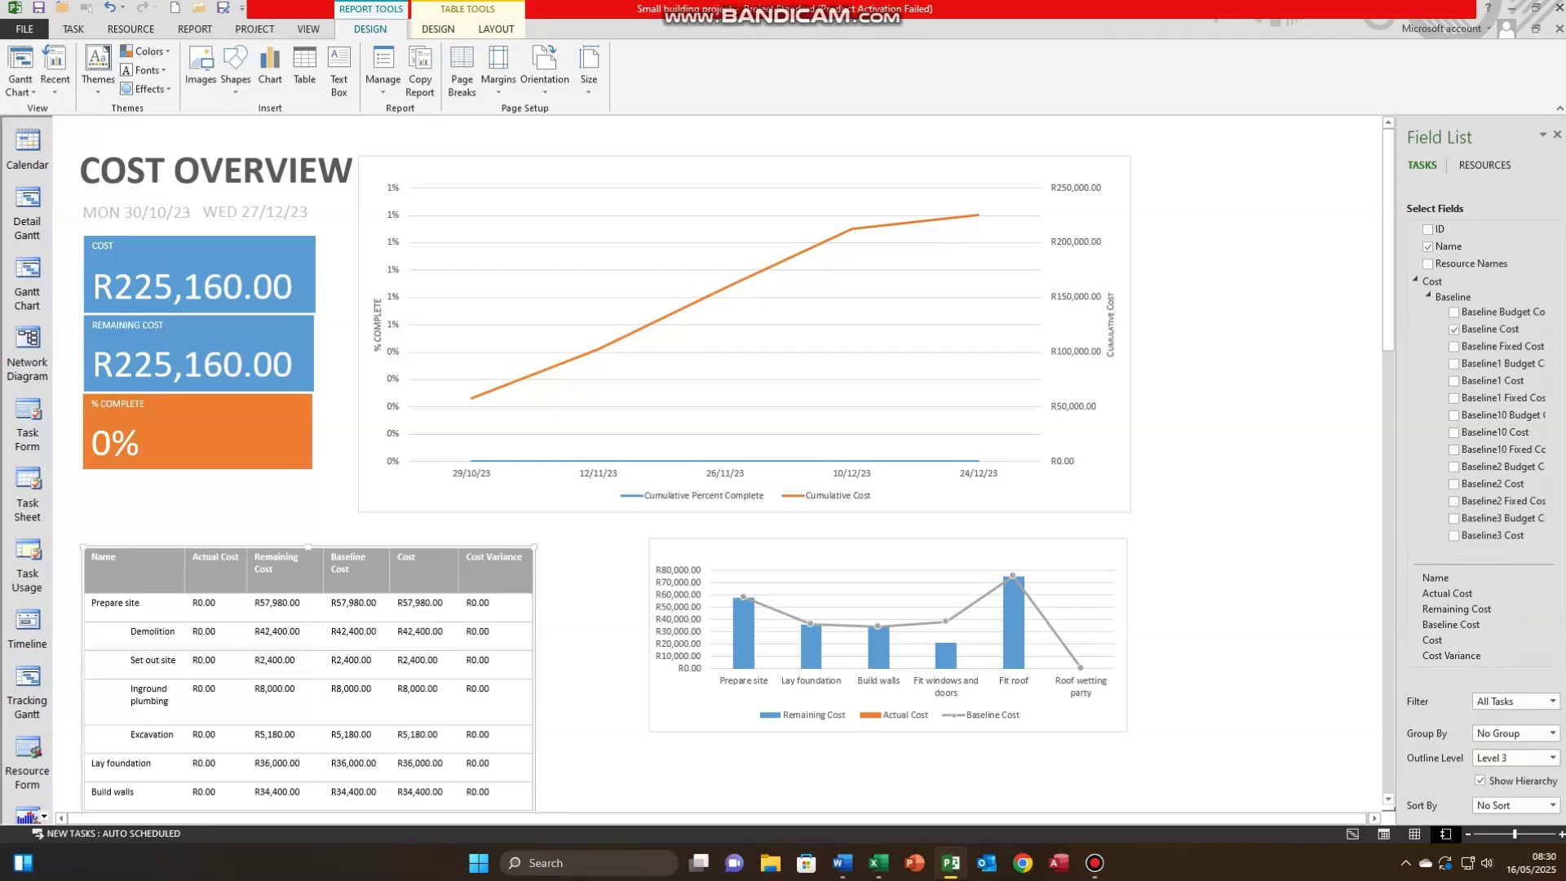
# Step: Remove the Cumulative Percent Complete field from the line chart and delete the chart's legend
pyautogui.click(744, 326)
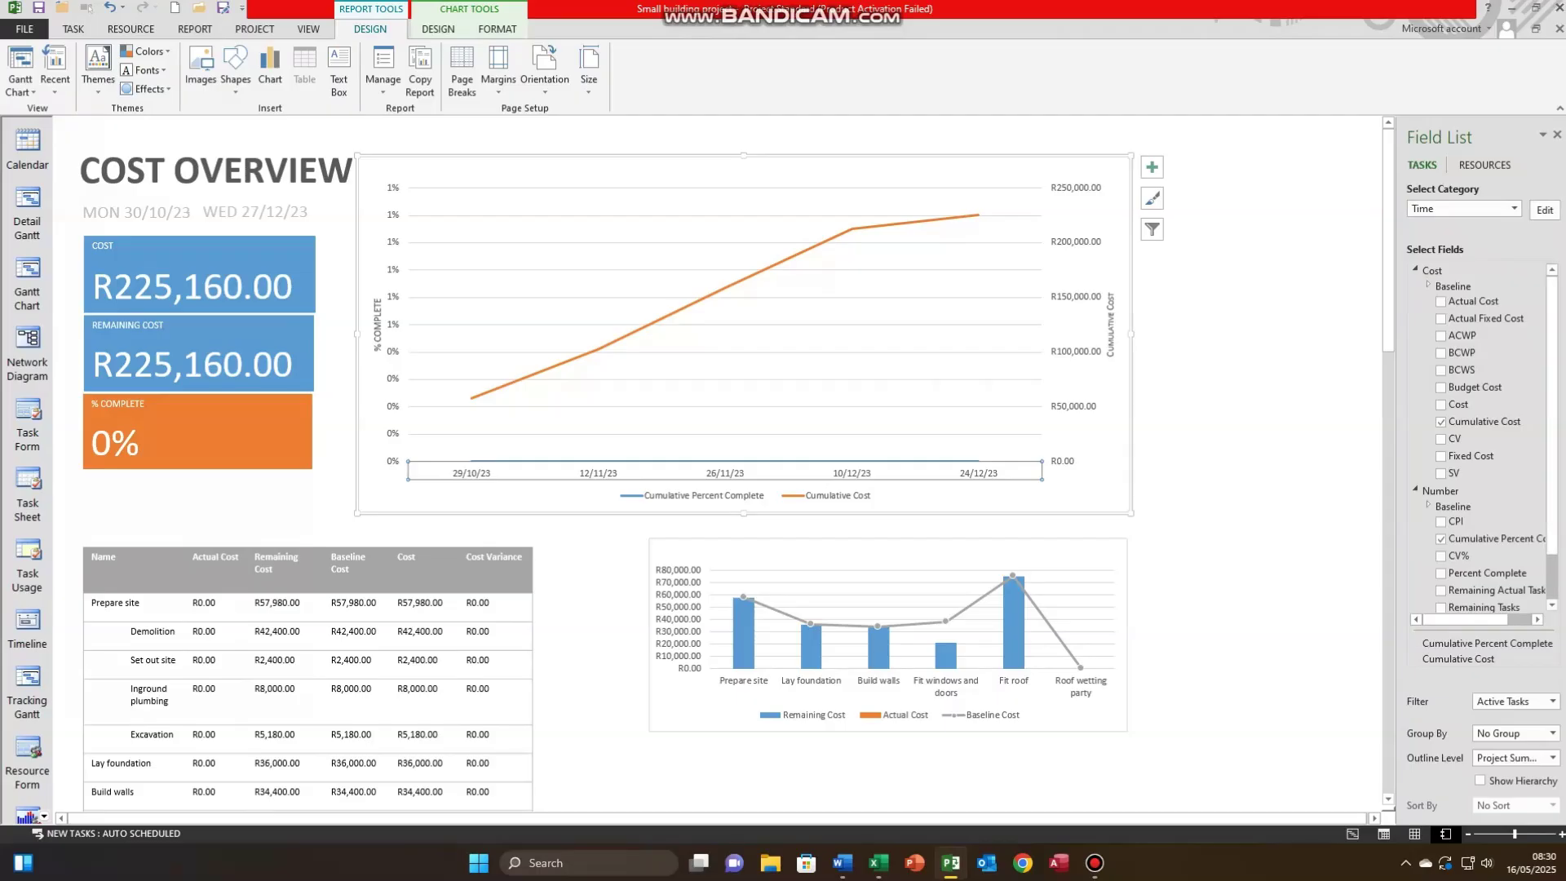
pyautogui.click(1440, 538)
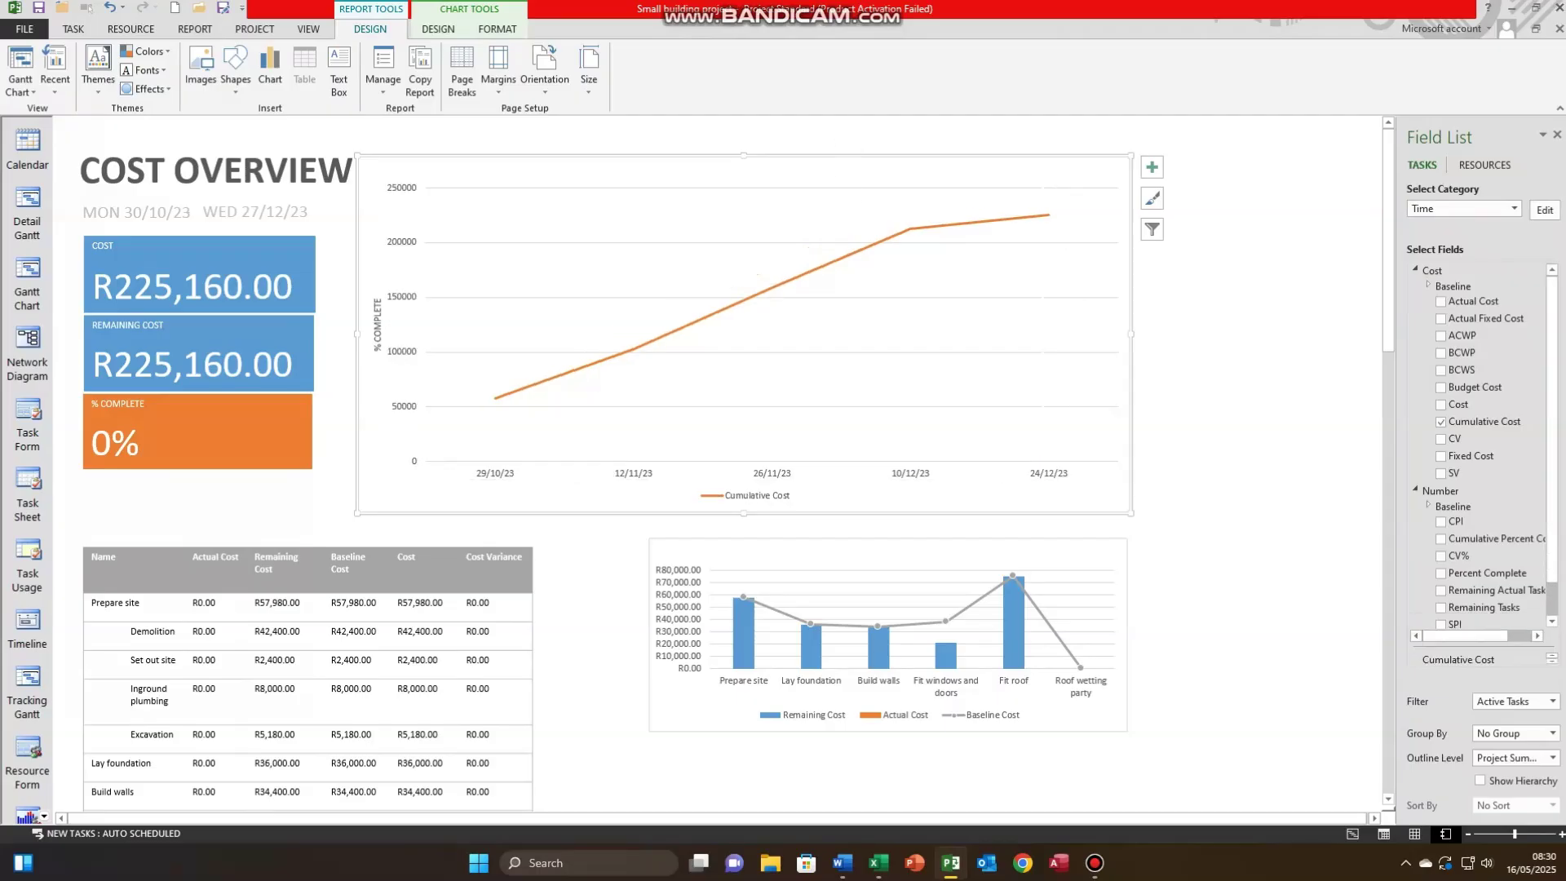
pyautogui.click(744, 495)
pyautogui.press('Delete')
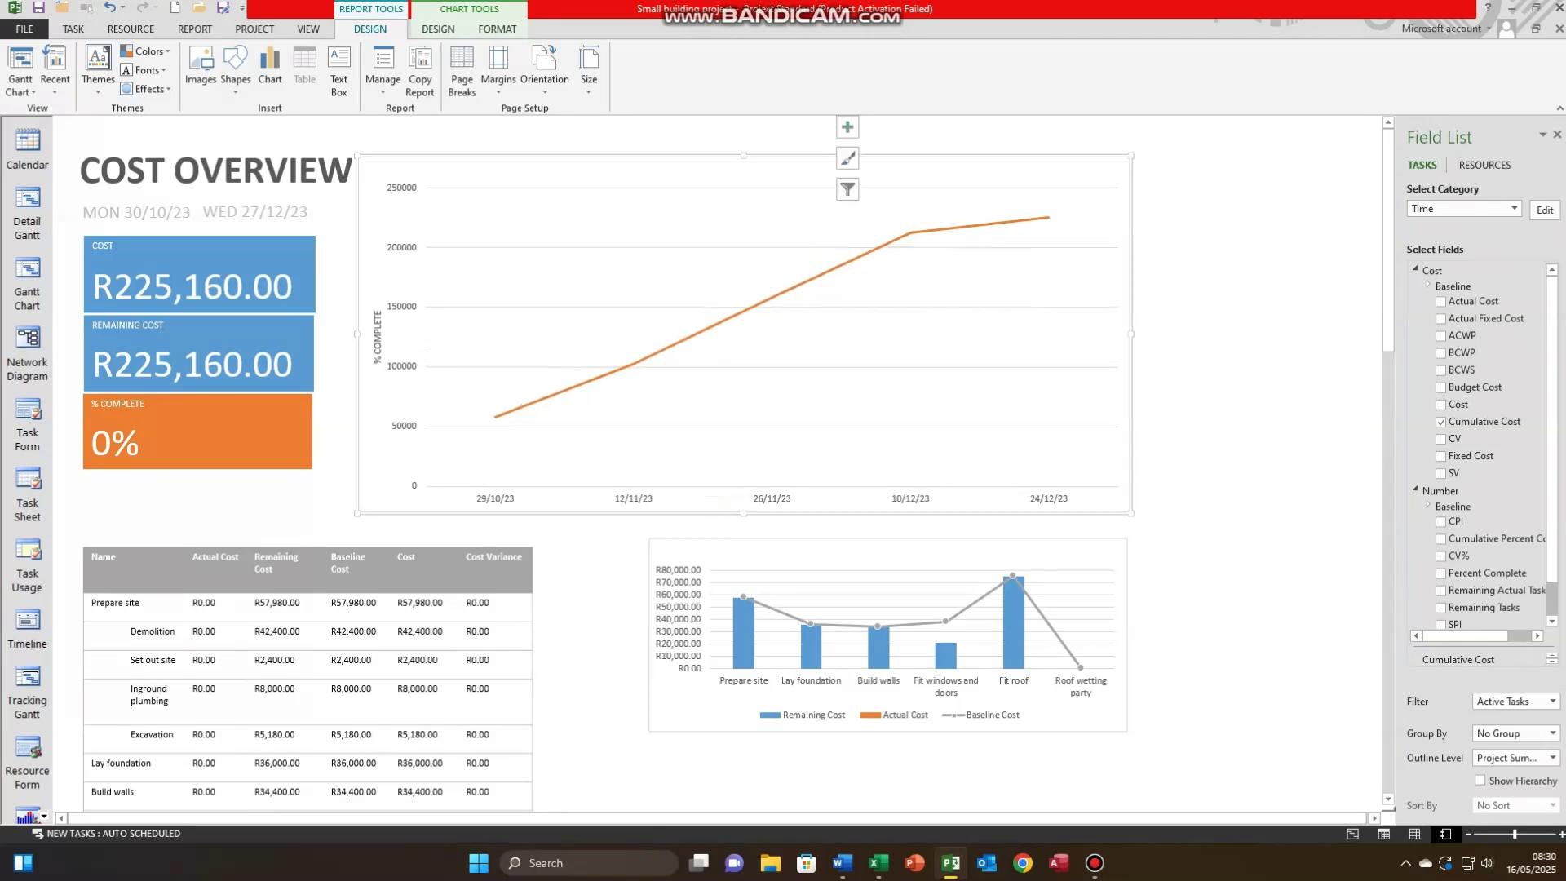
# Step: Delete the % Complete axis title from the cumulative cost chart and add data labels to its line
pyautogui.click(847, 127)
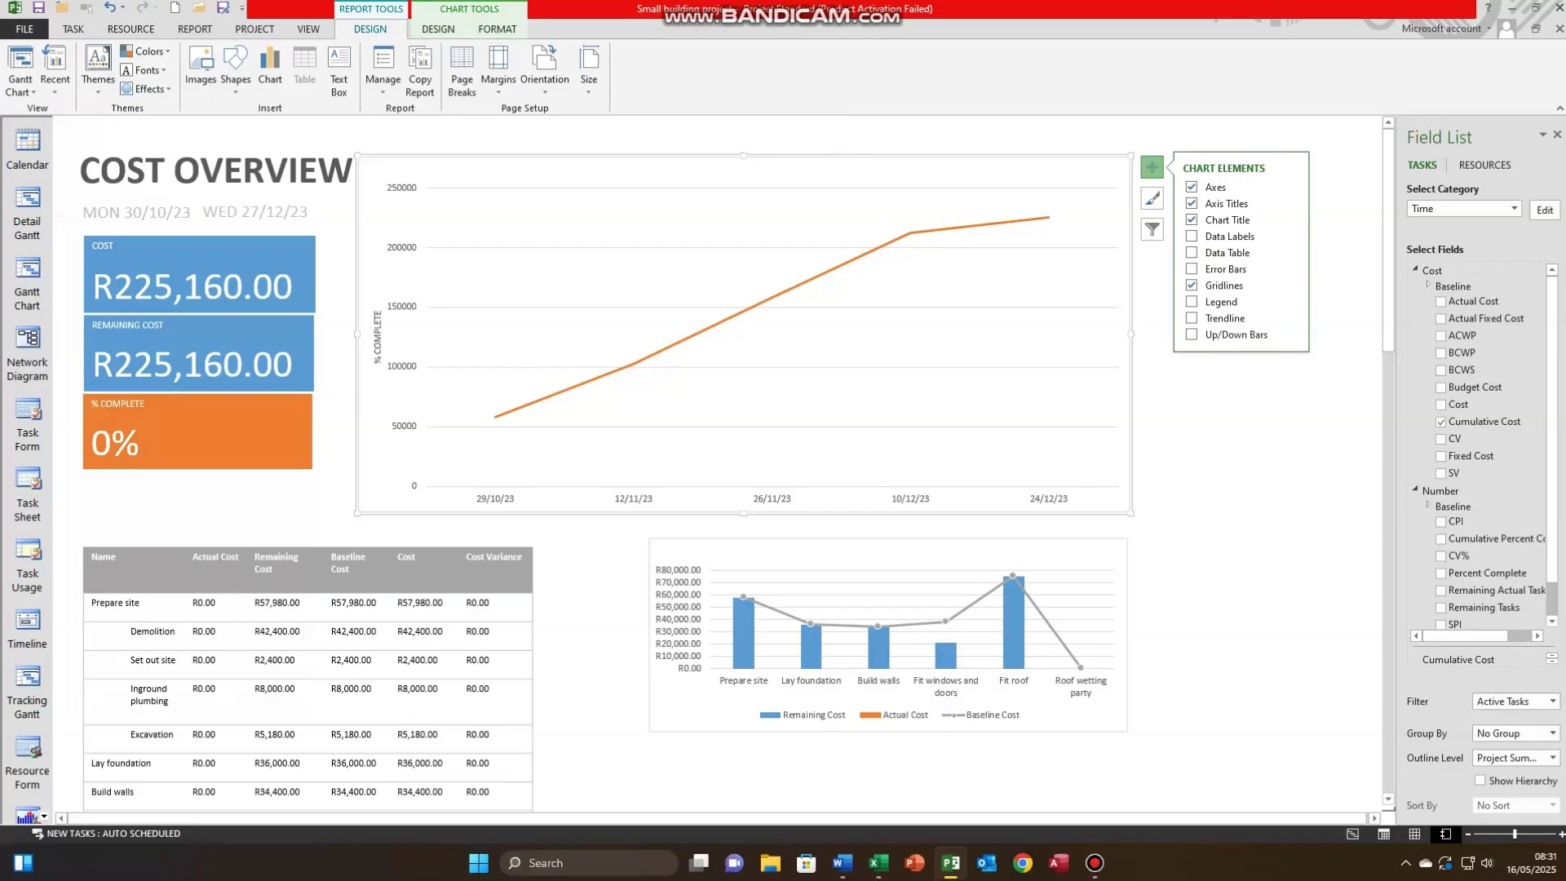
pyautogui.click(378, 337)
pyautogui.press('Delete')
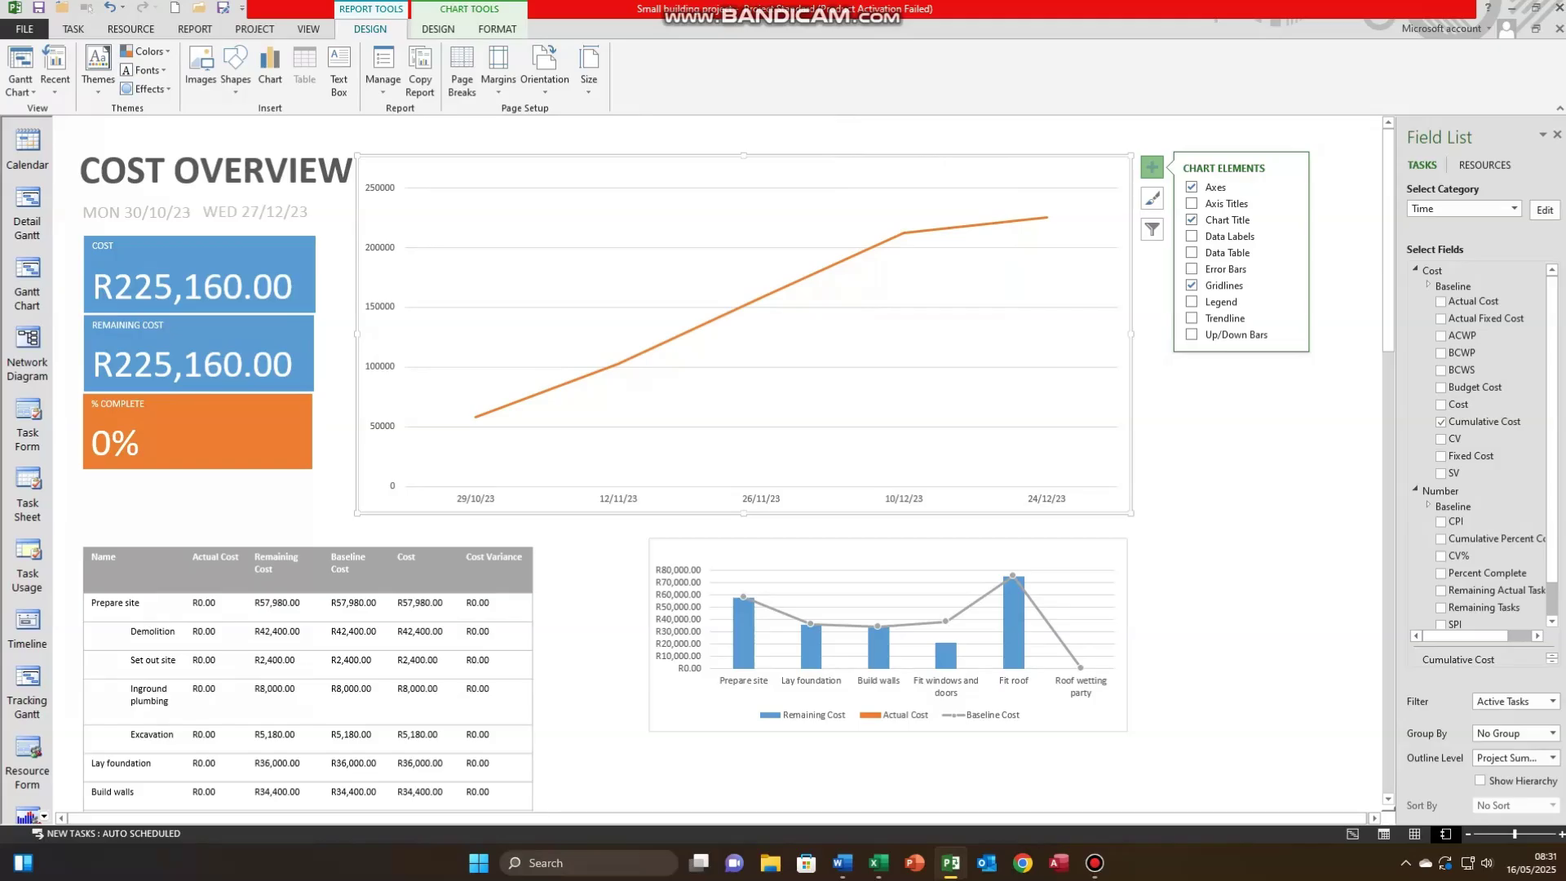
pyautogui.click(761, 297)
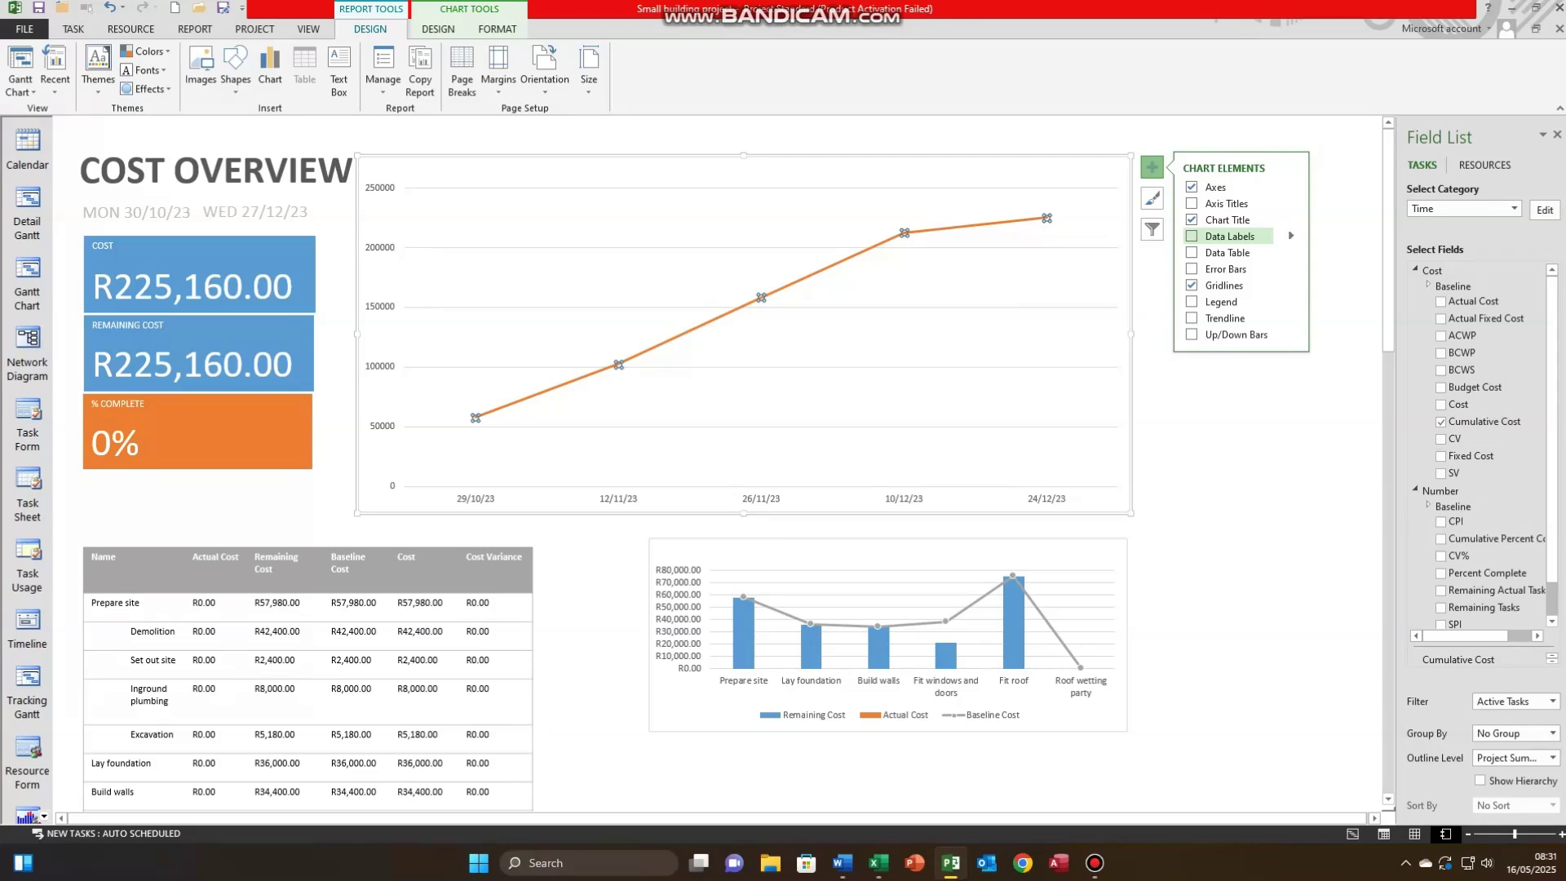
pyautogui.click(1192, 236)
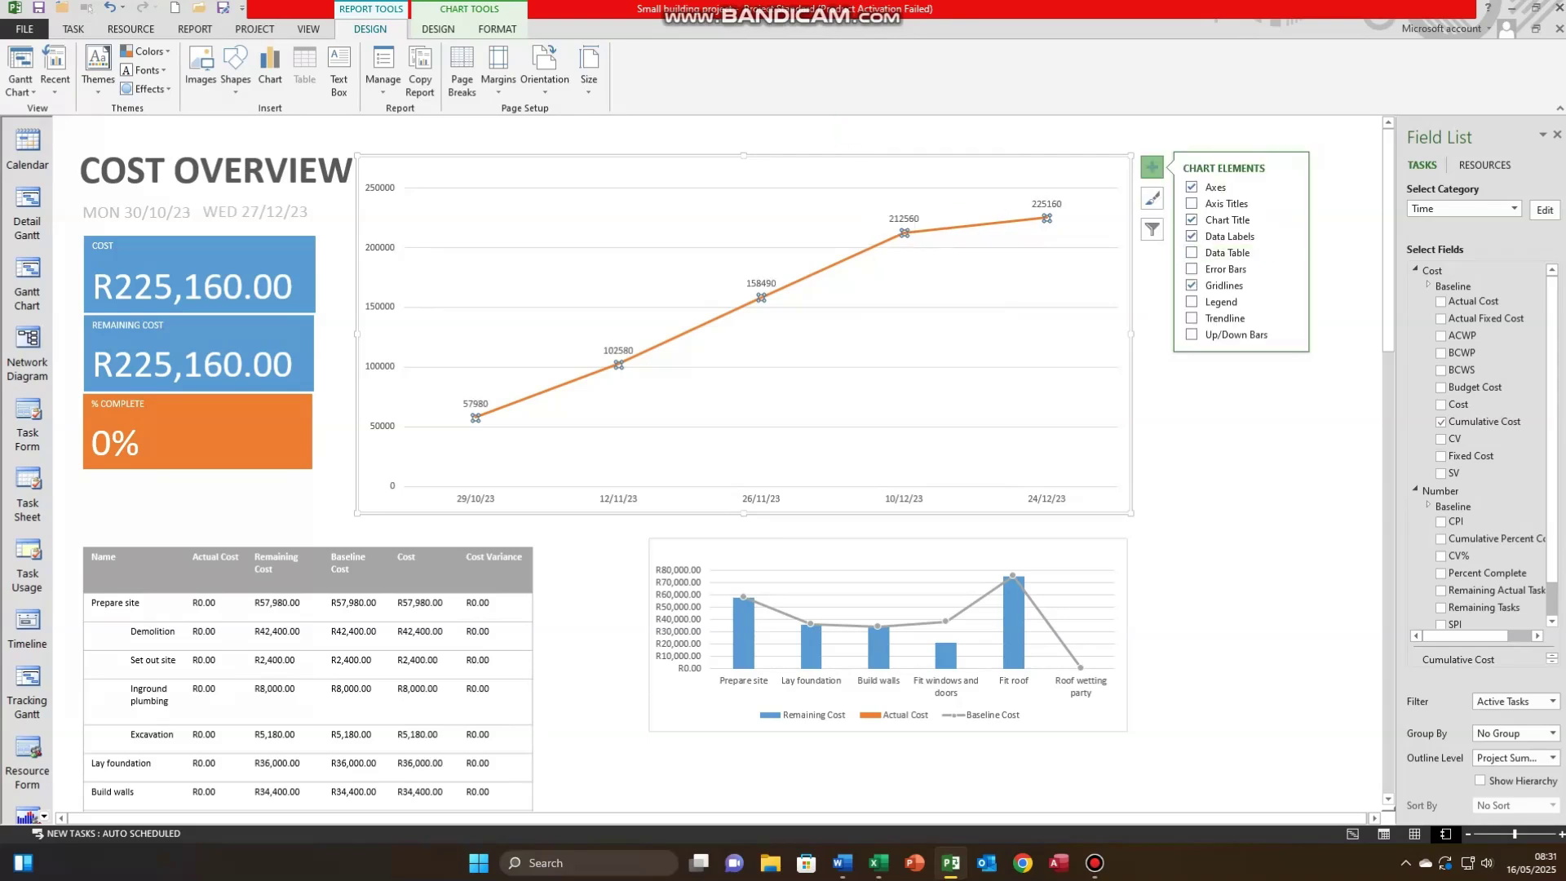
# Step: Apply the chart style with a solid blue background and white title to the cumulative cost chart
pyautogui.click(438, 30)
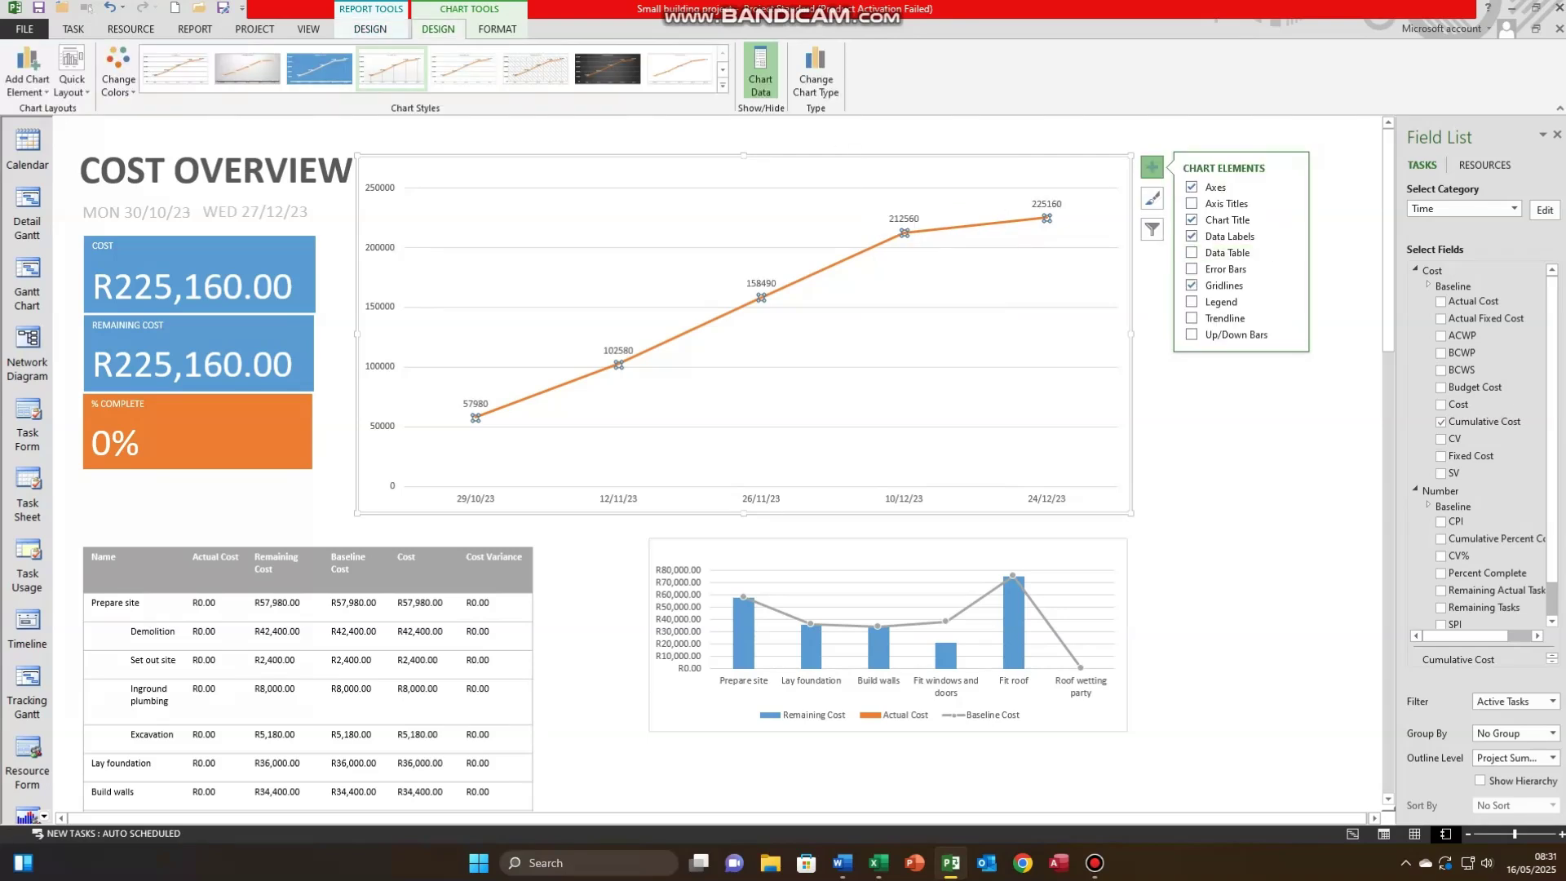
pyautogui.click(319, 70)
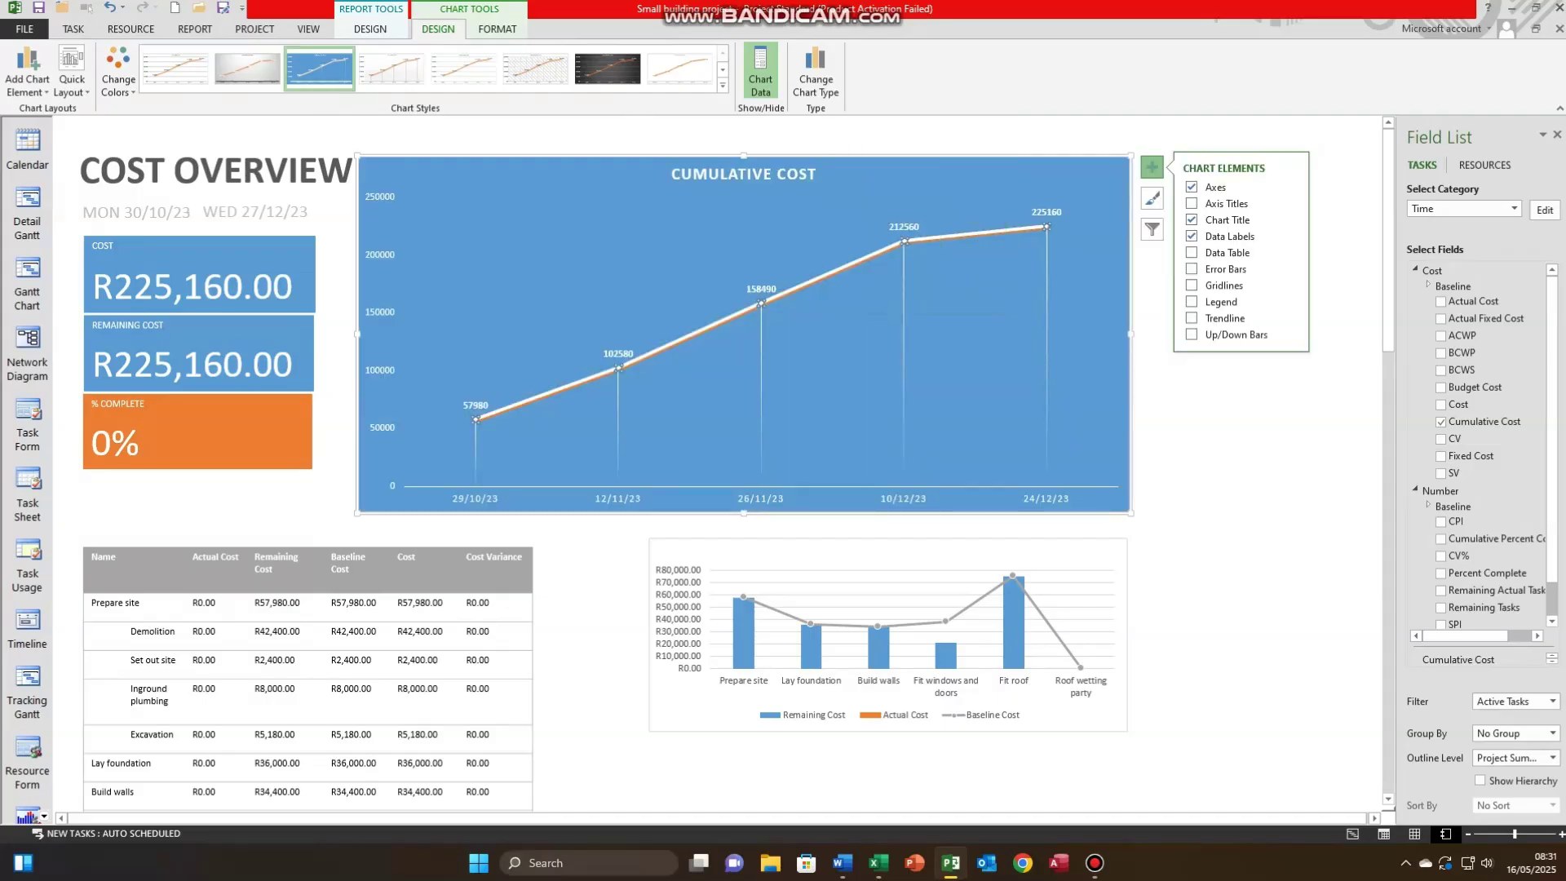
pyautogui.press('Escape')
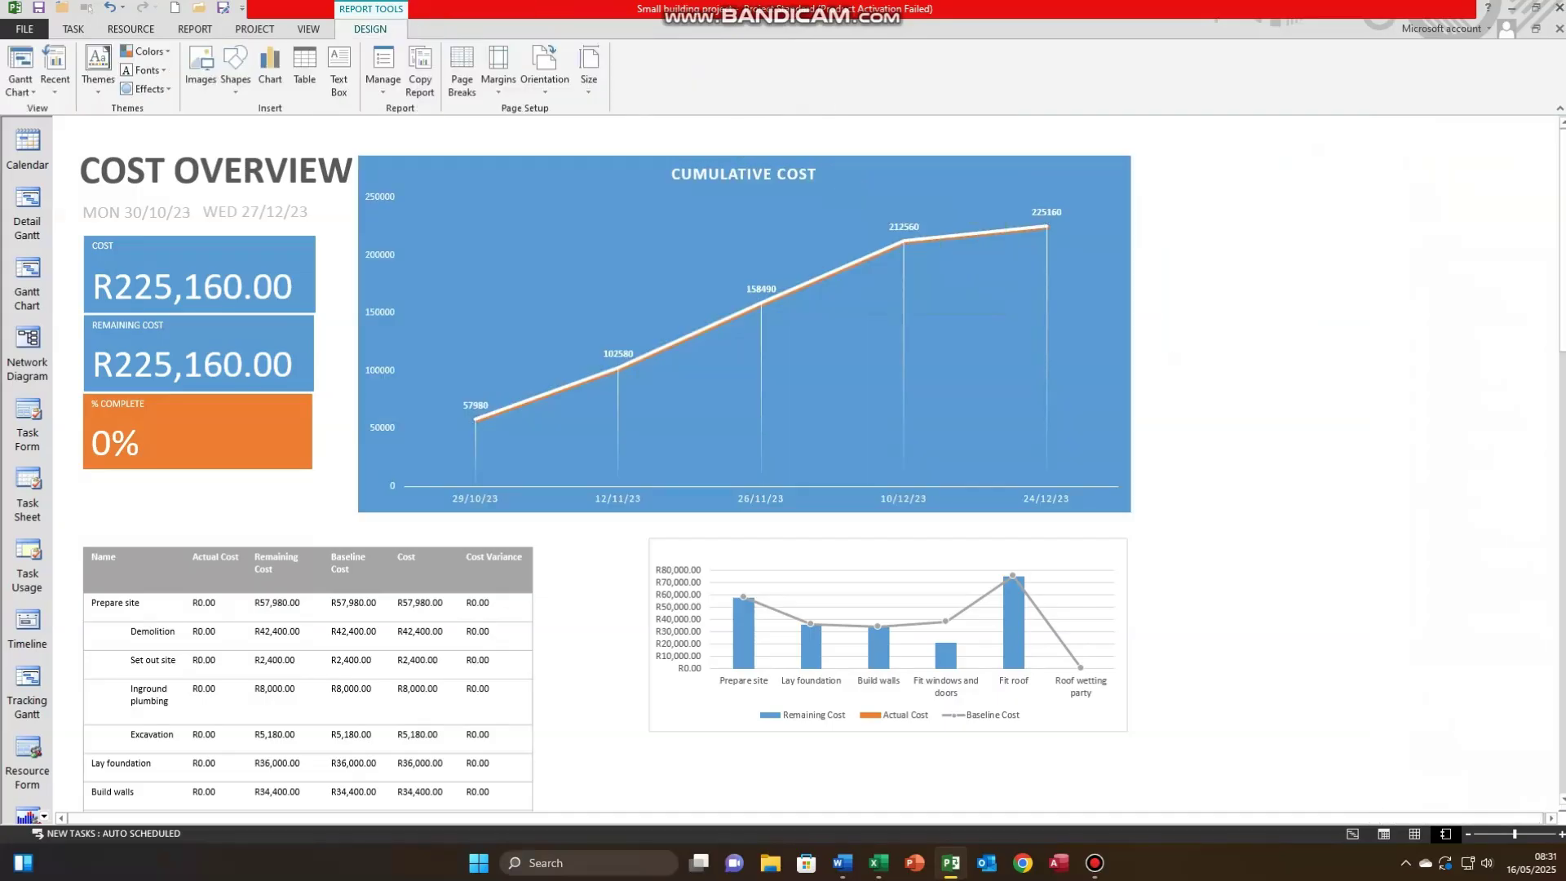
# Step: Create a new blank report named "Work S Curve"
pyautogui.click(246, 575)
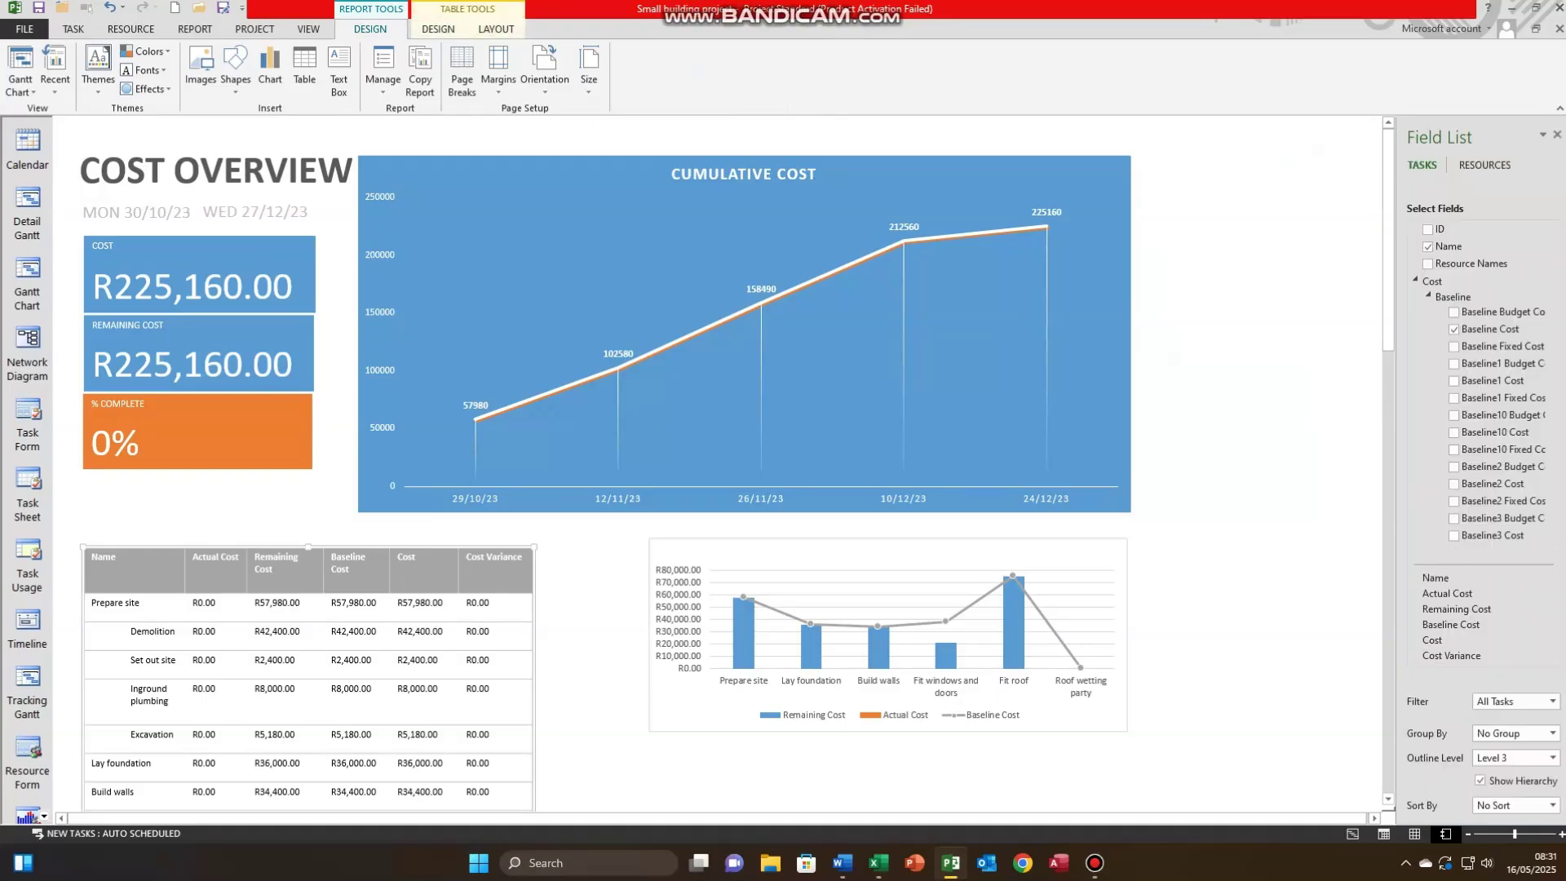
pyautogui.click(195, 28)
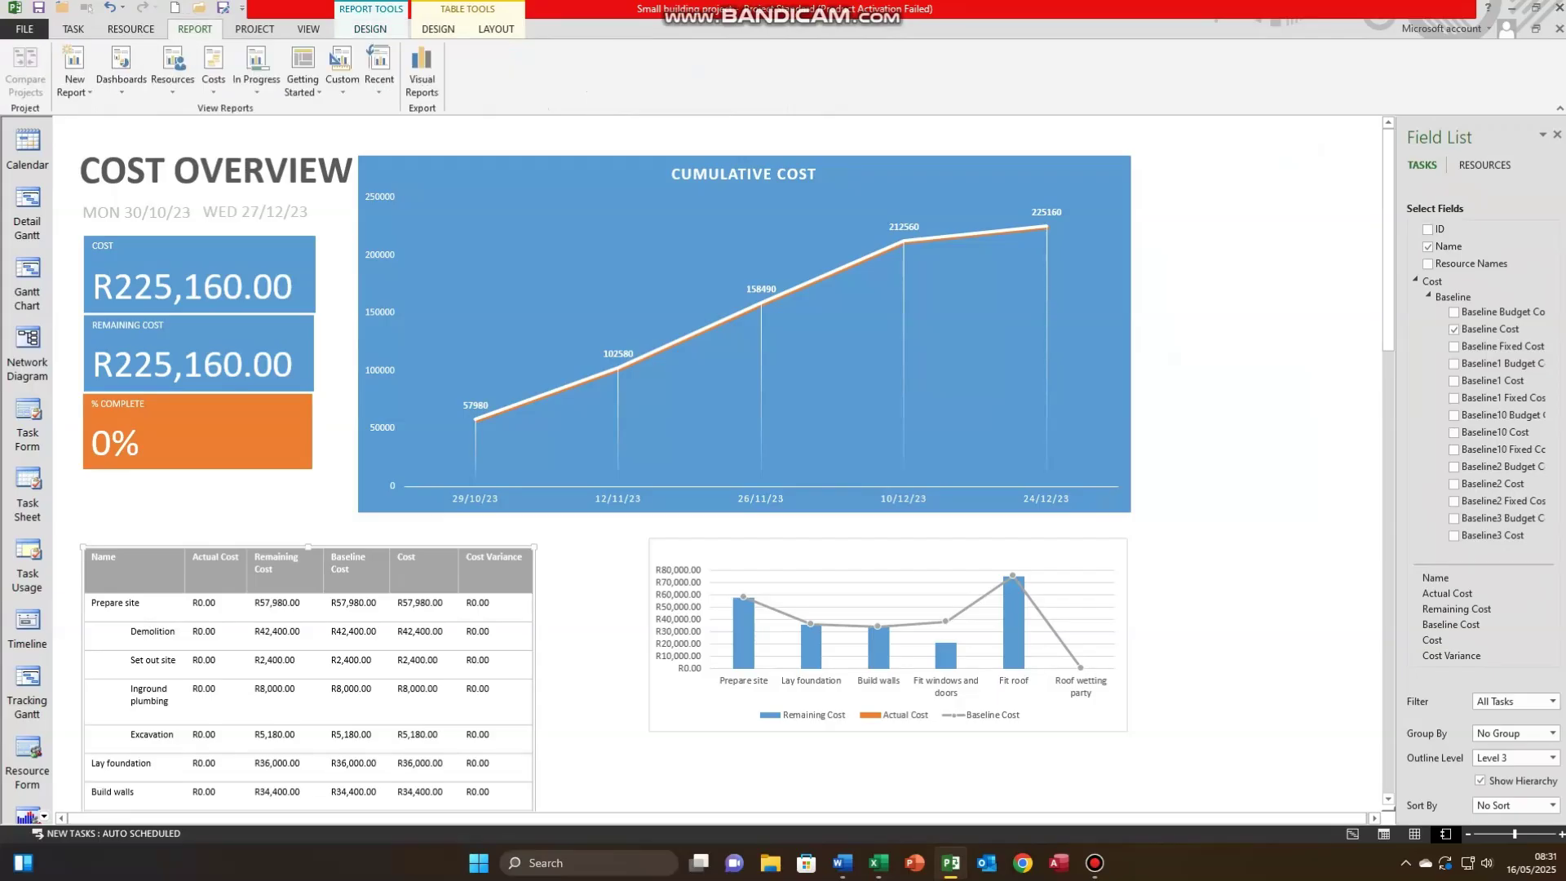
pyautogui.click(341, 65)
pyautogui.click(377, 111)
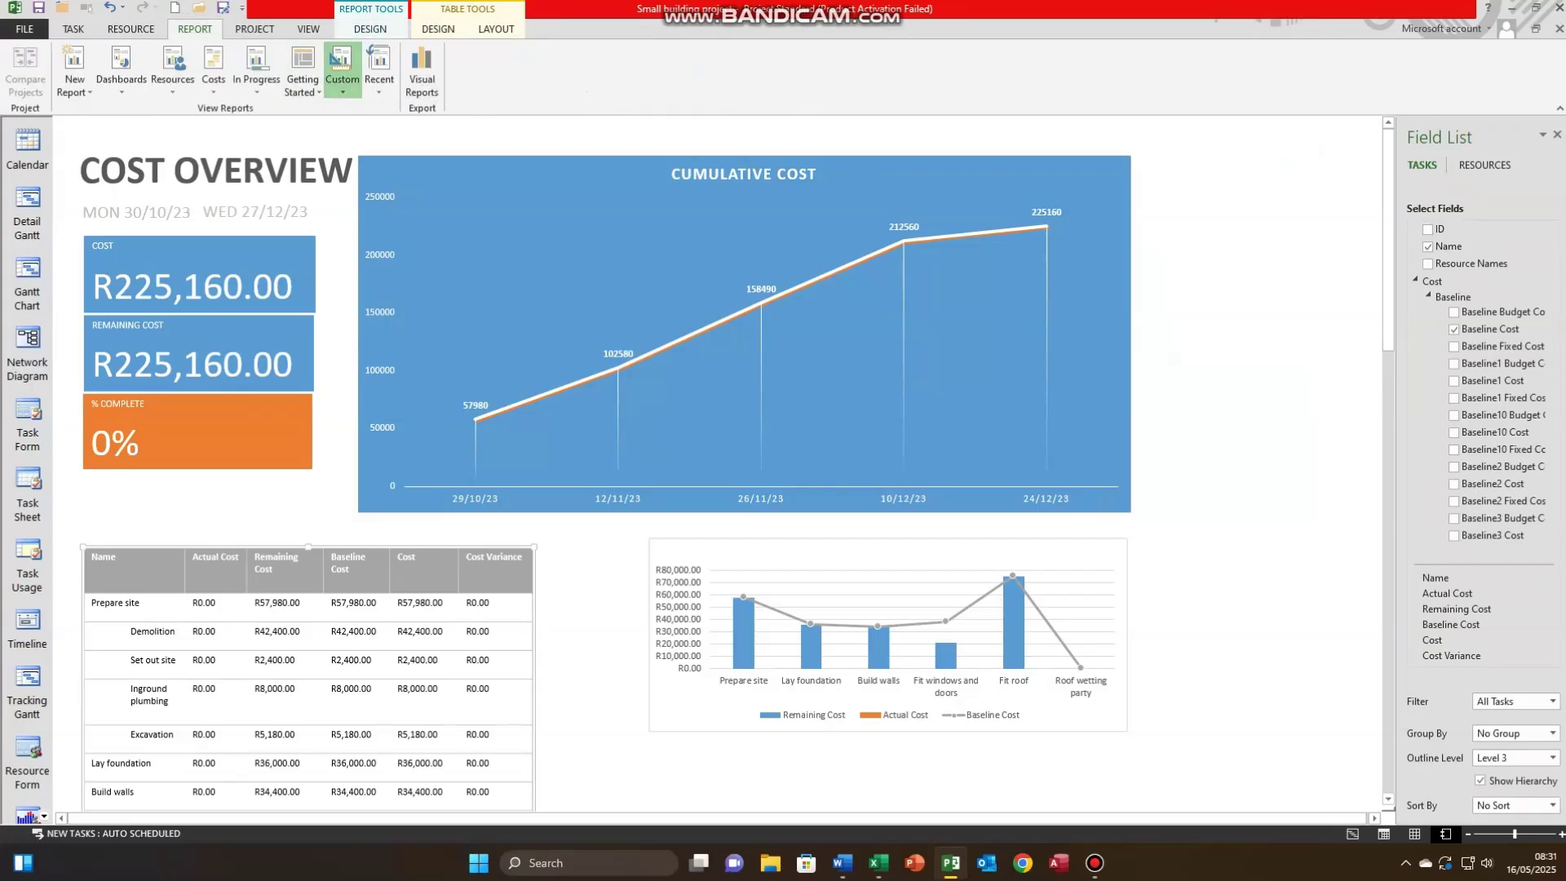
pyautogui.click(615, 442)
pyautogui.click(626, 422)
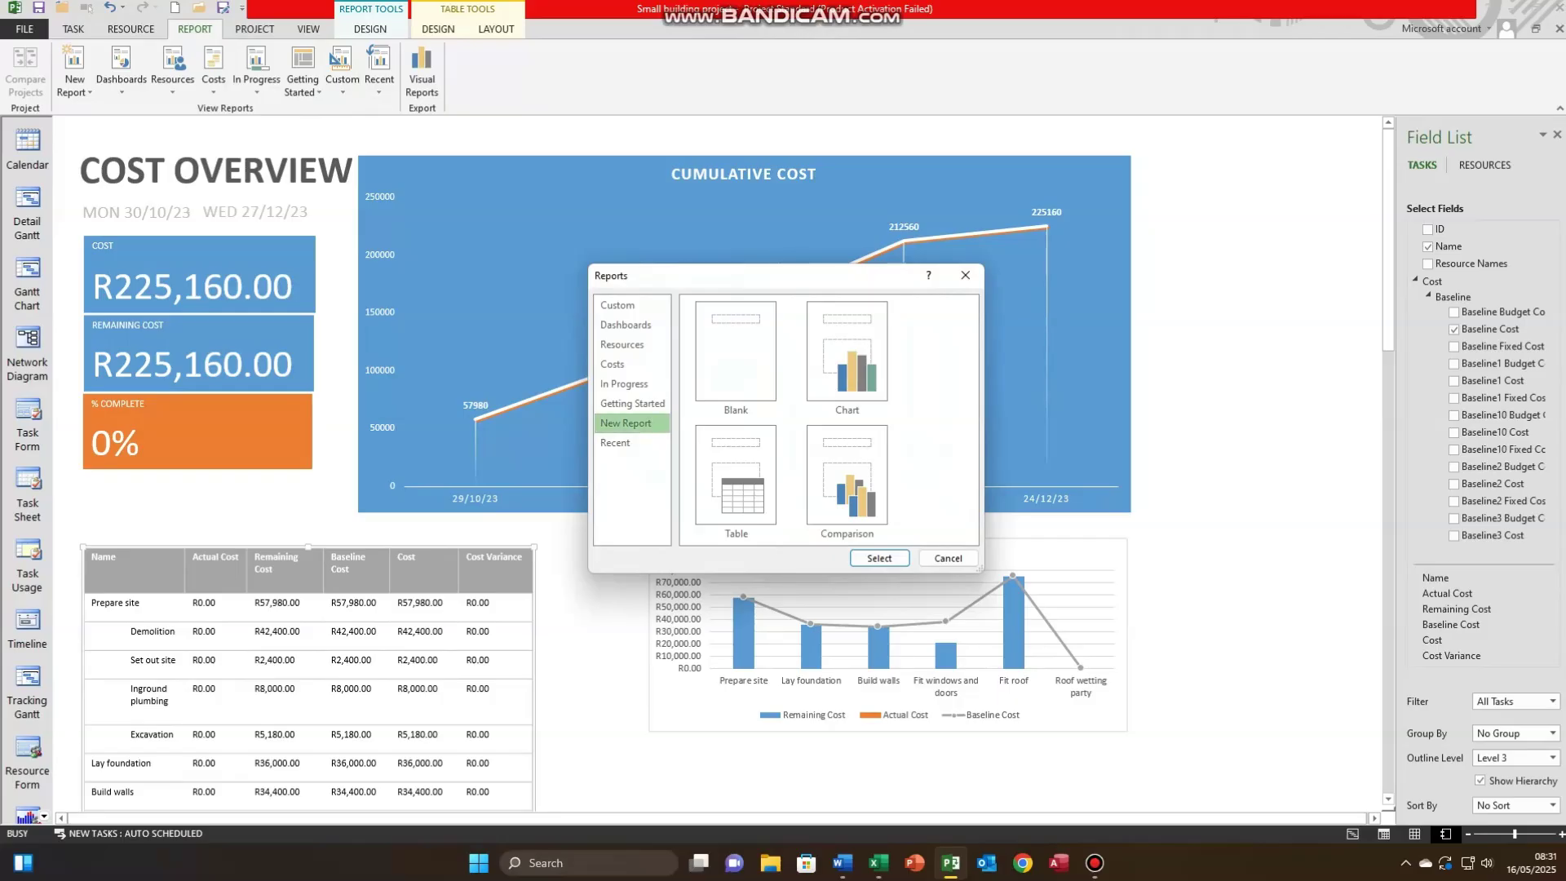
pyautogui.press('Return')
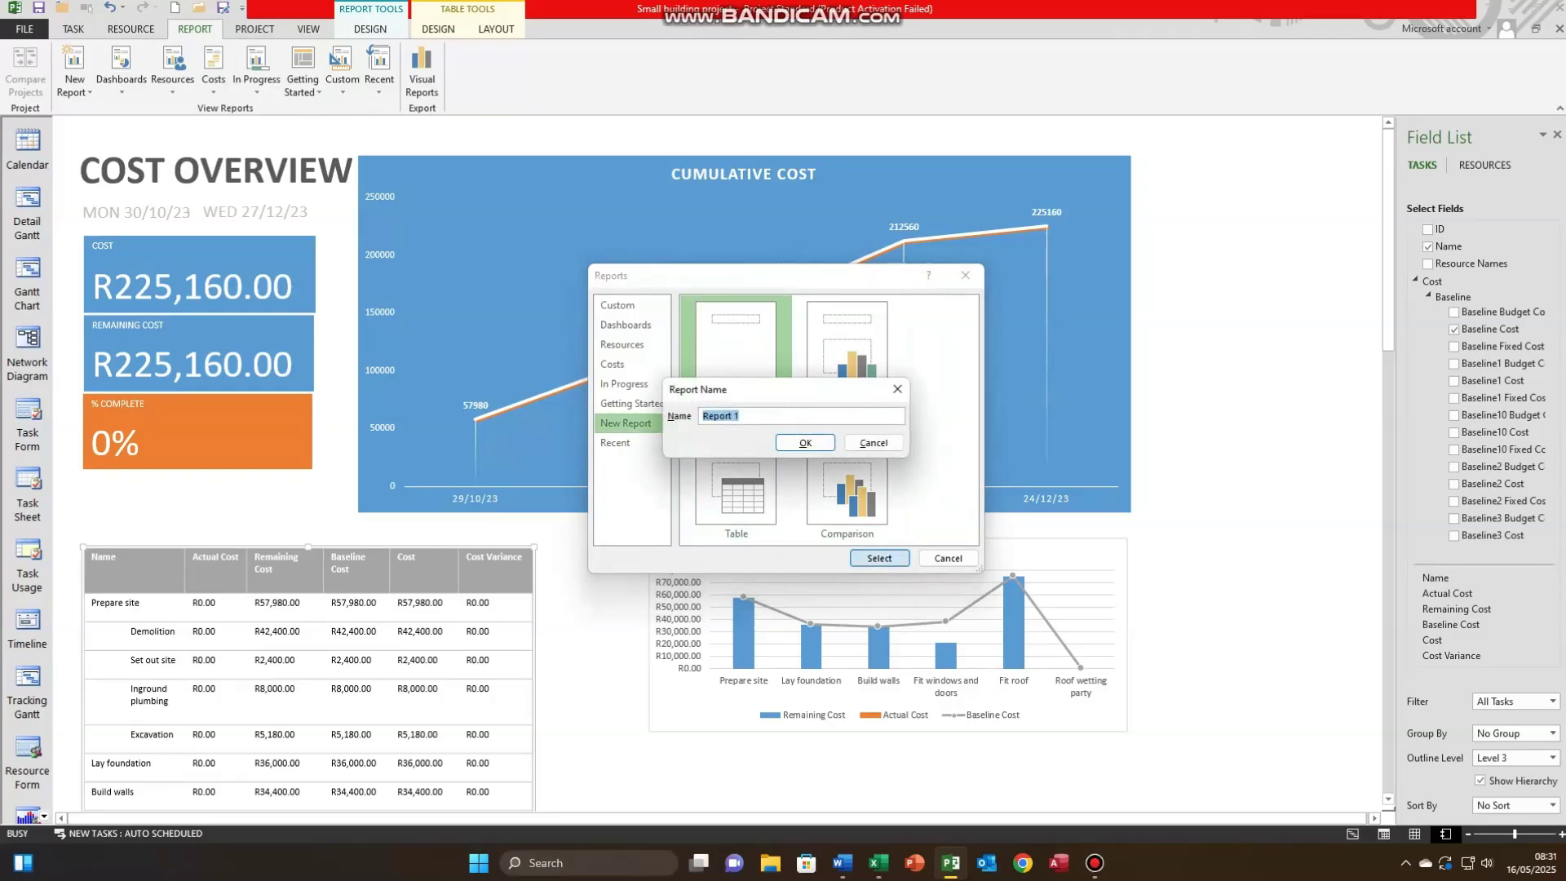
pyautogui.write('Work S Curve')
pyautogui.press('Return')
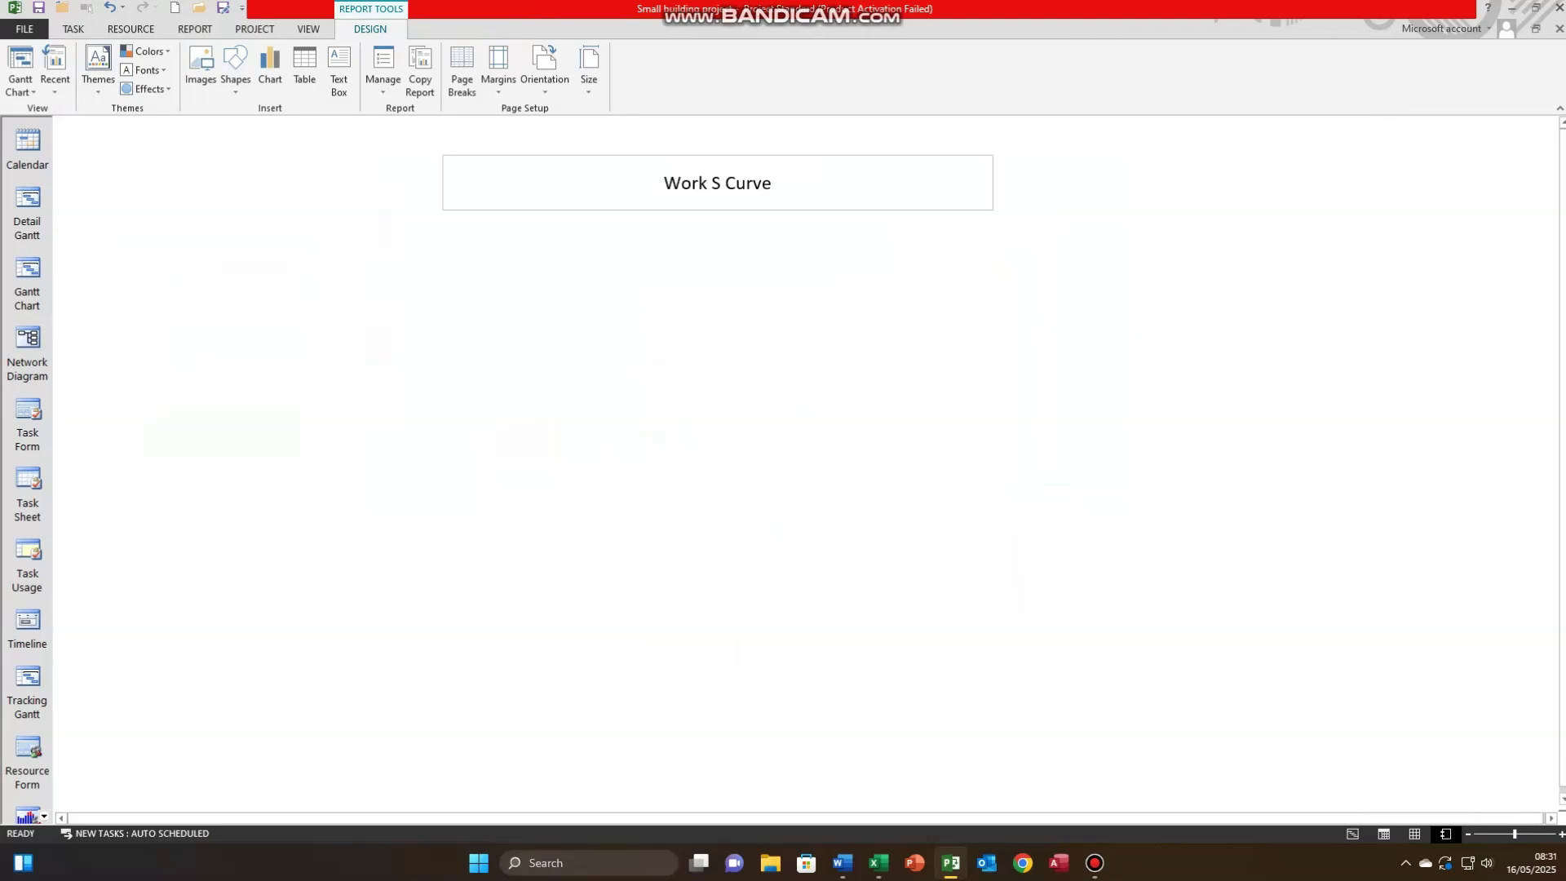
# Step: Insert a line chart into the Work S Curve report and apply the dark grey chart style
pyautogui.click(270, 69)
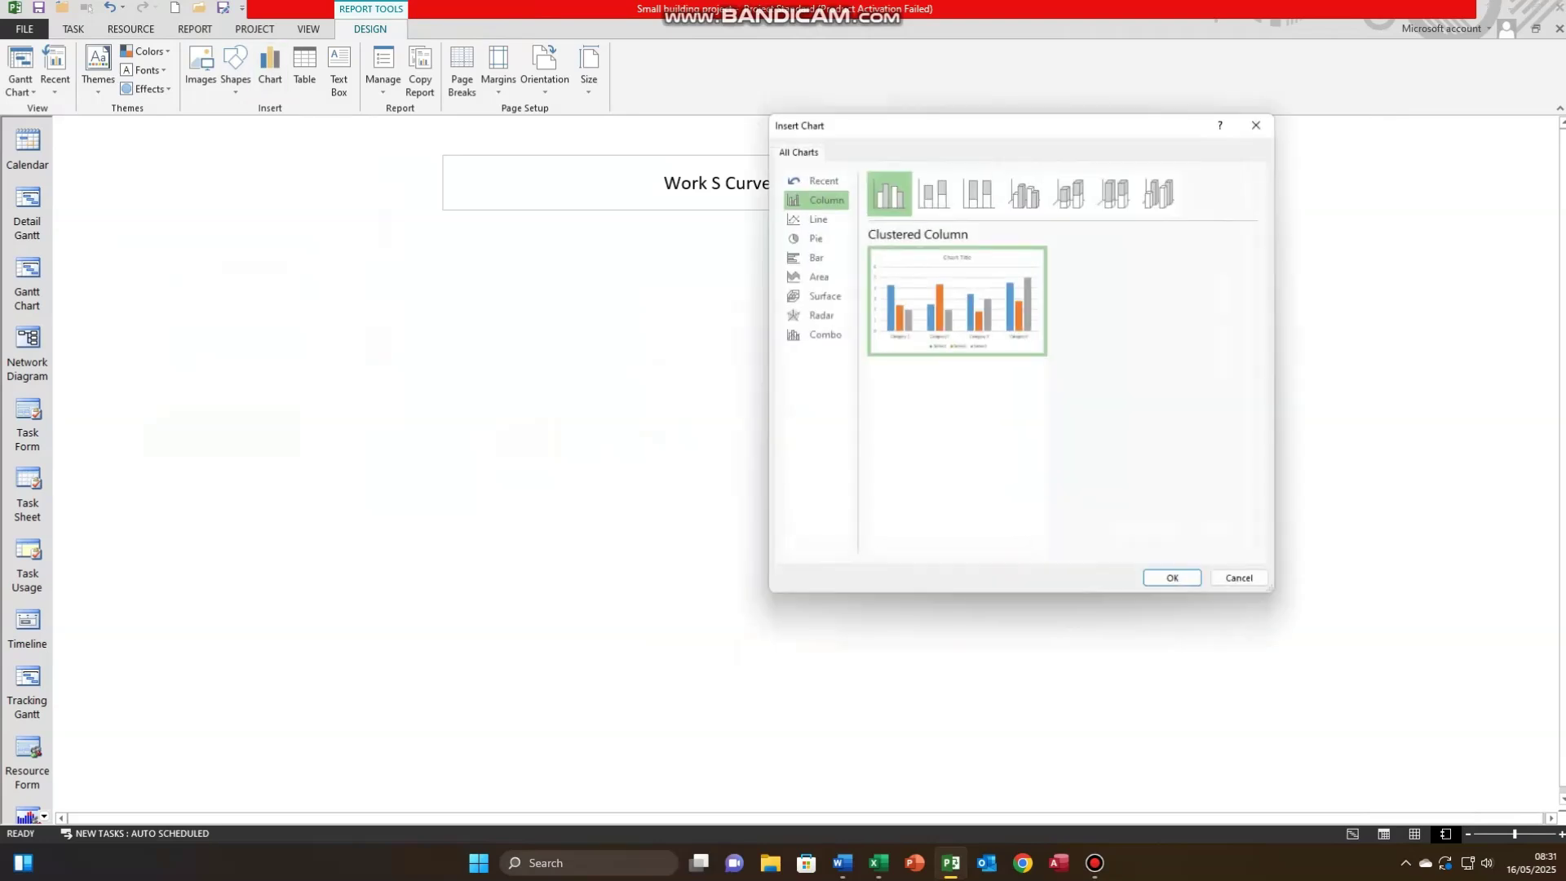
pyautogui.click(814, 217)
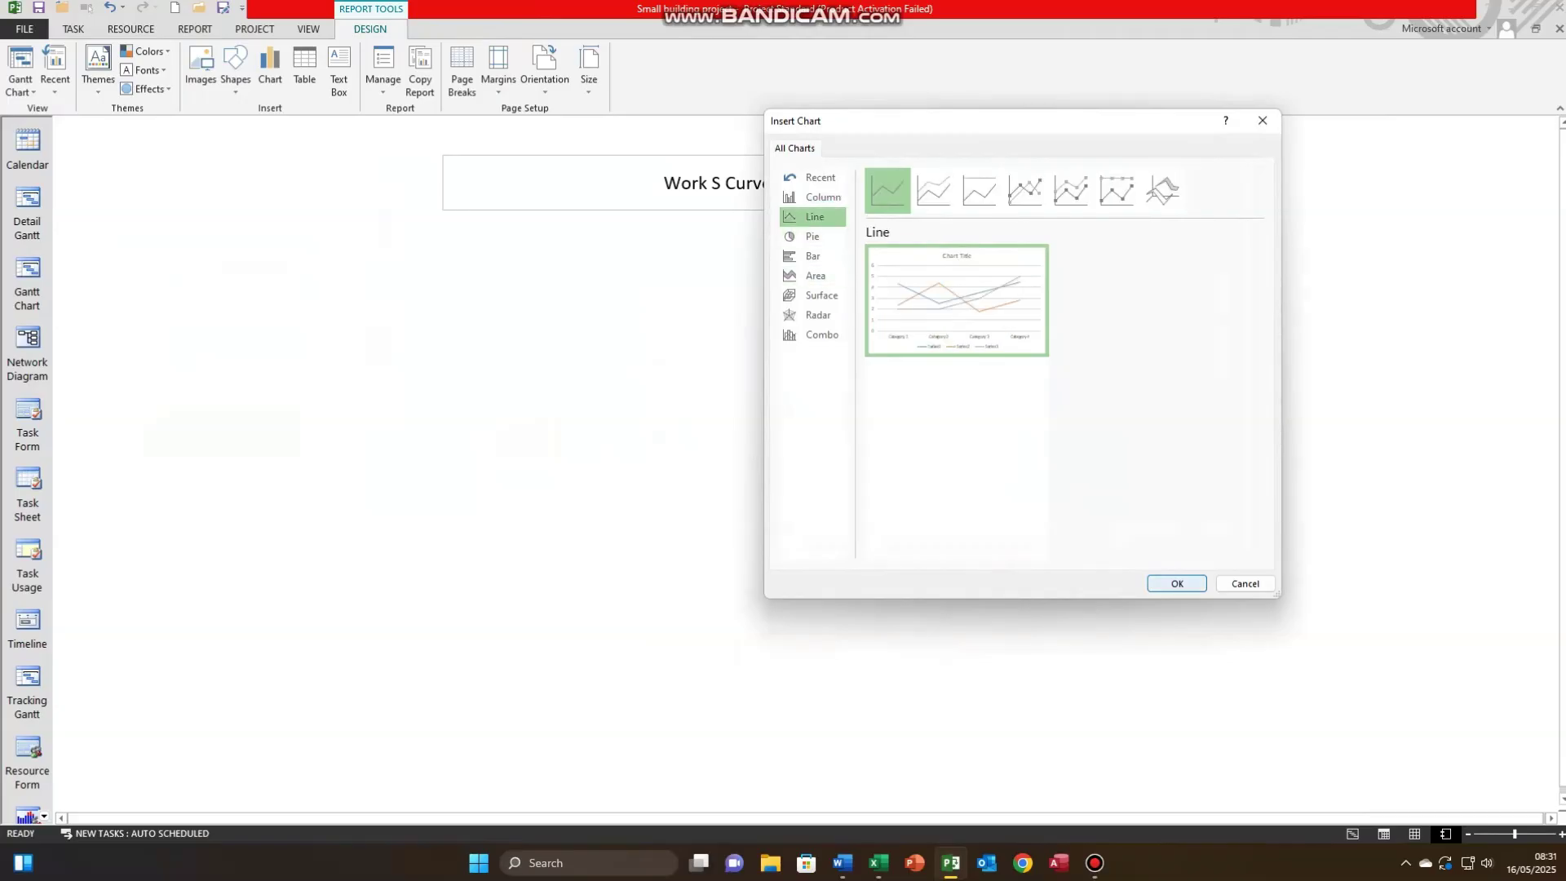
pyautogui.click(1177, 583)
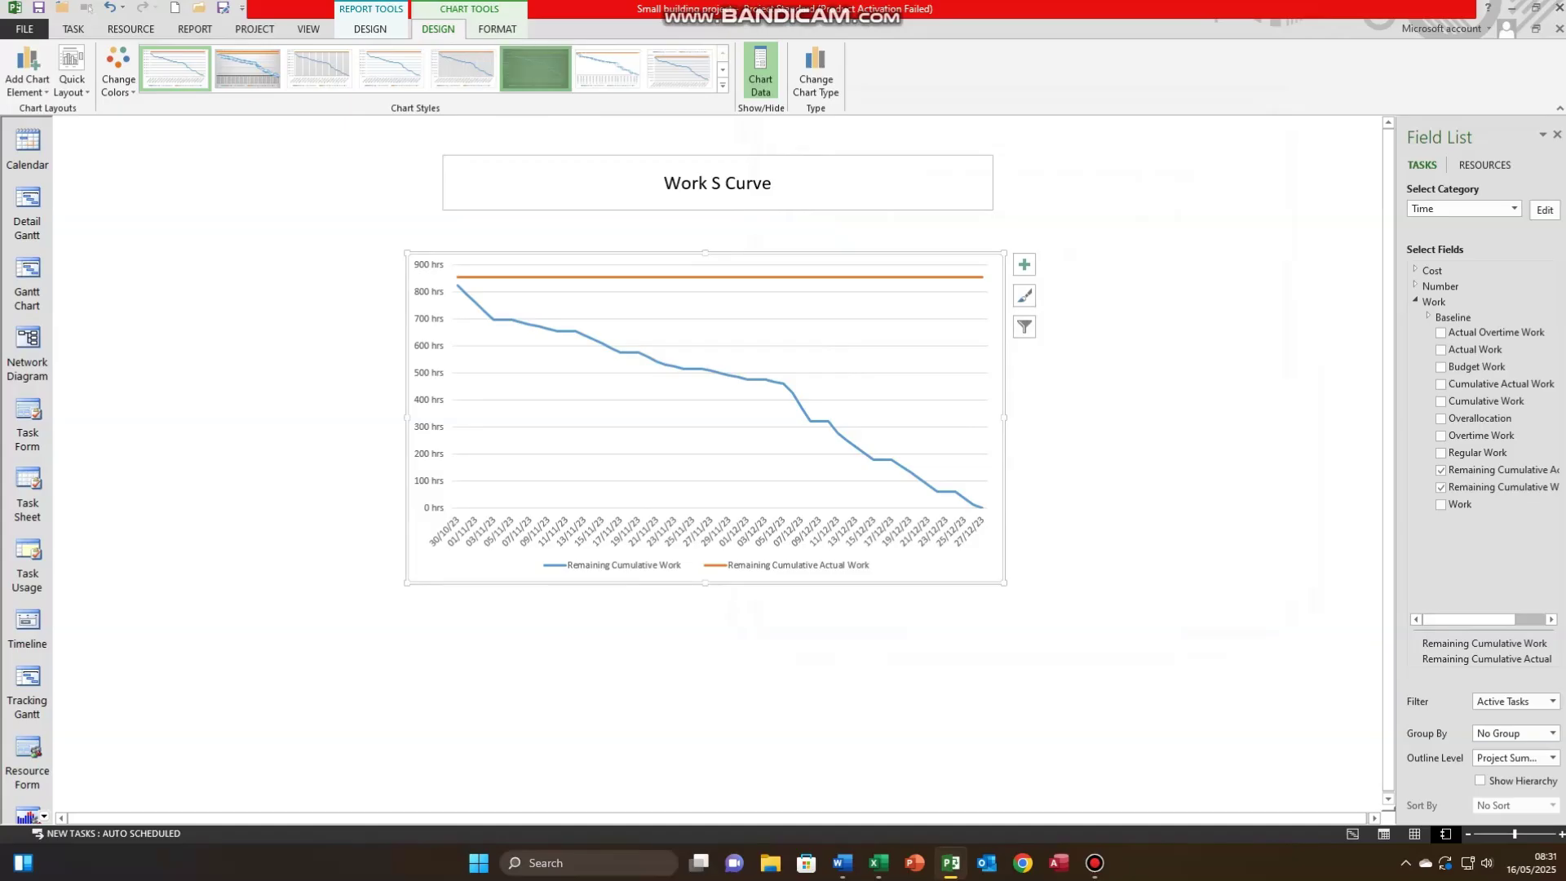
pyautogui.click(535, 69)
# Step: Delete the Remaining Cumulative Actual Work series and the legend from the work line chart
pyautogui.click(720, 277)
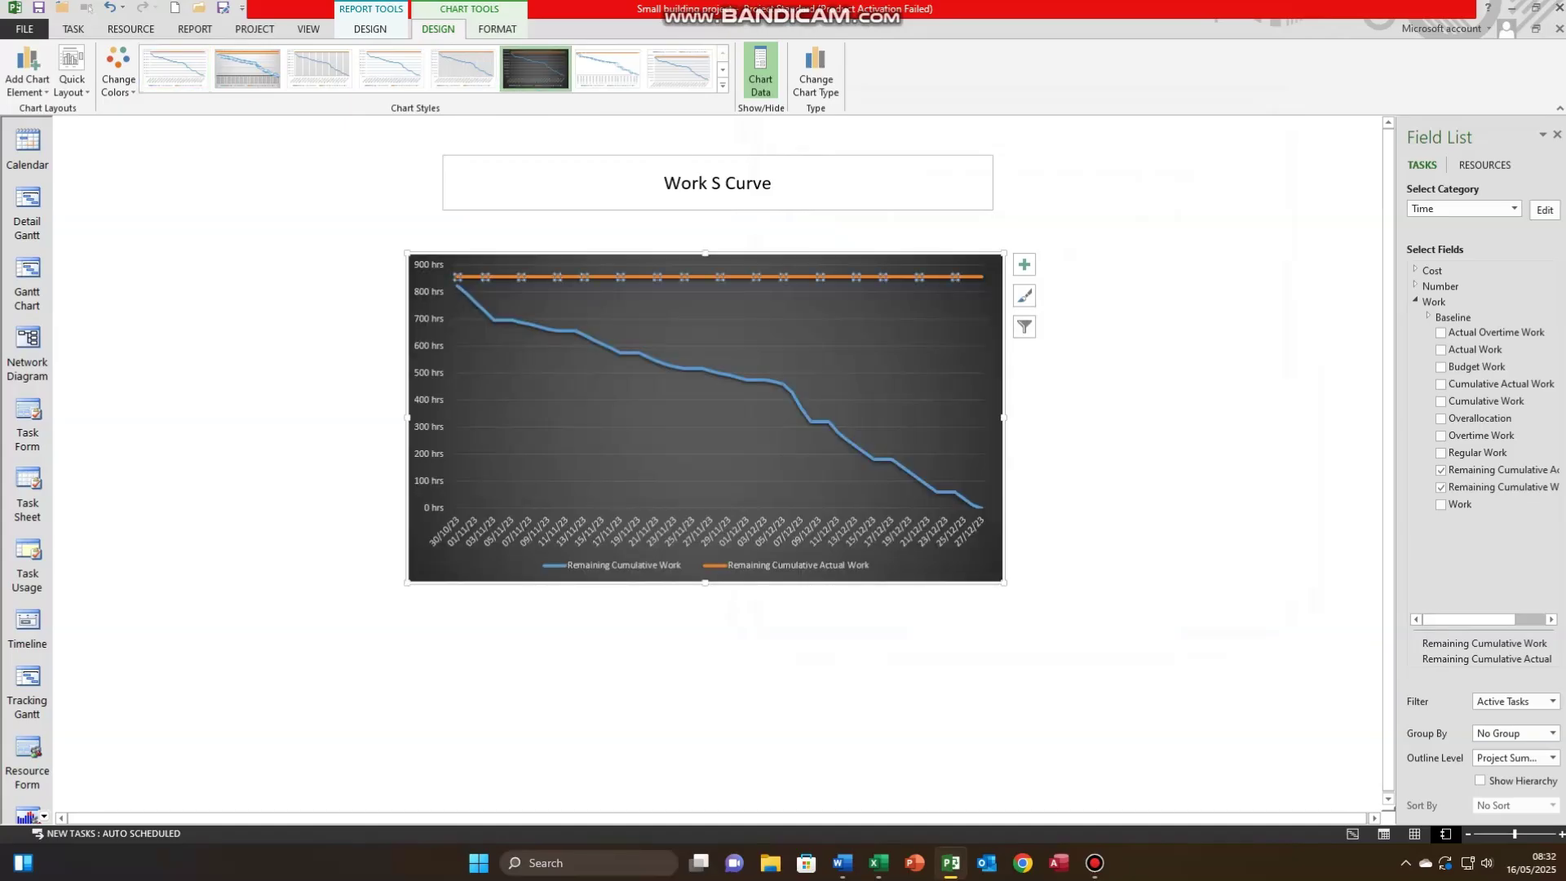
pyautogui.press('Delete')
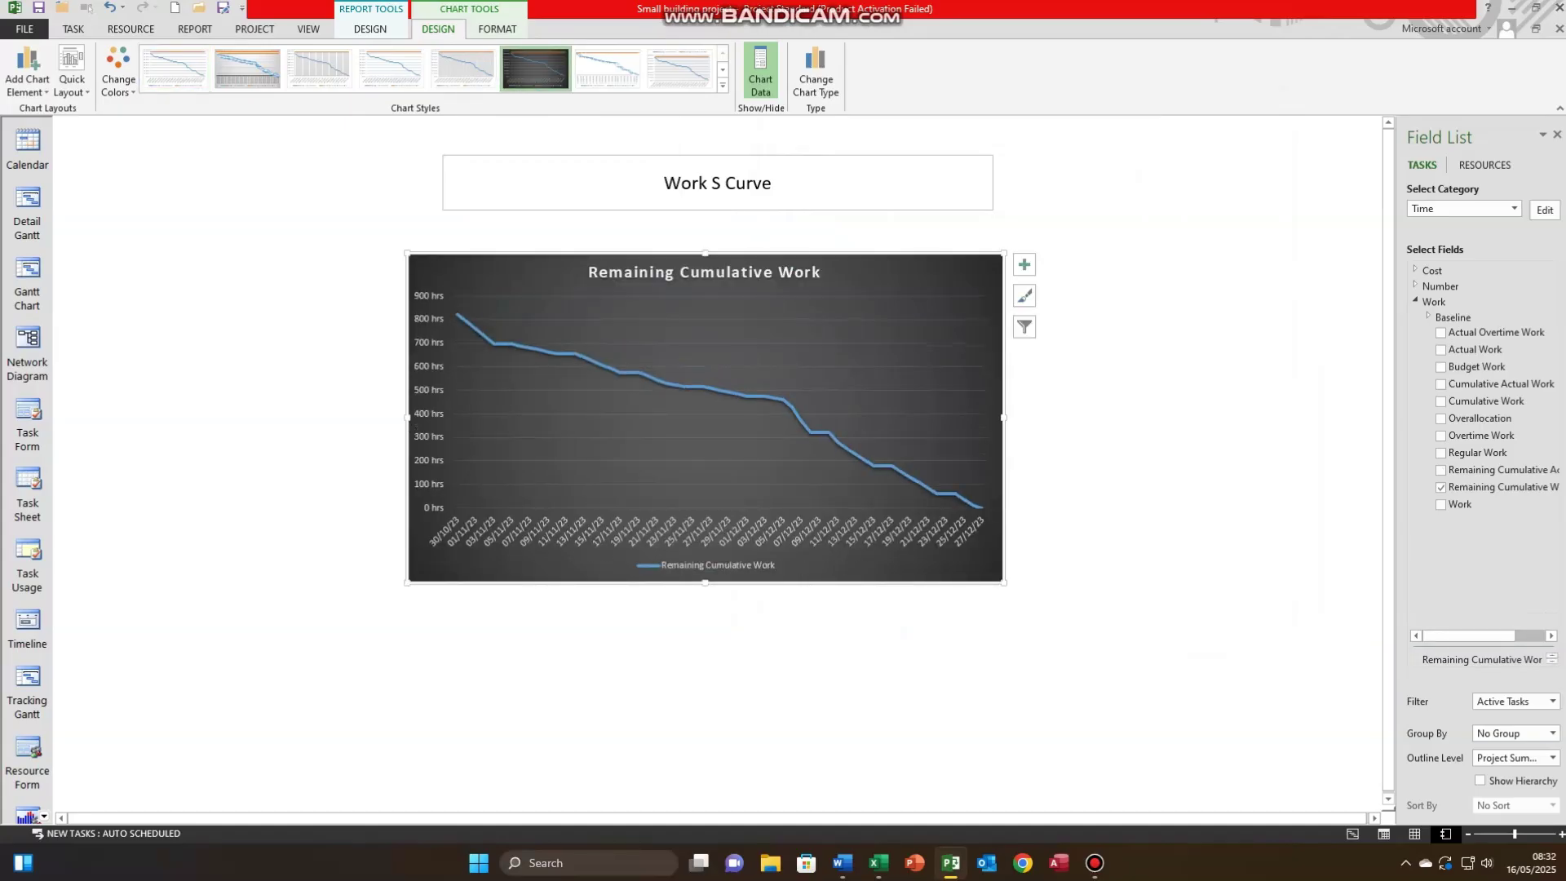
pyautogui.click(718, 565)
pyautogui.press('Delete')
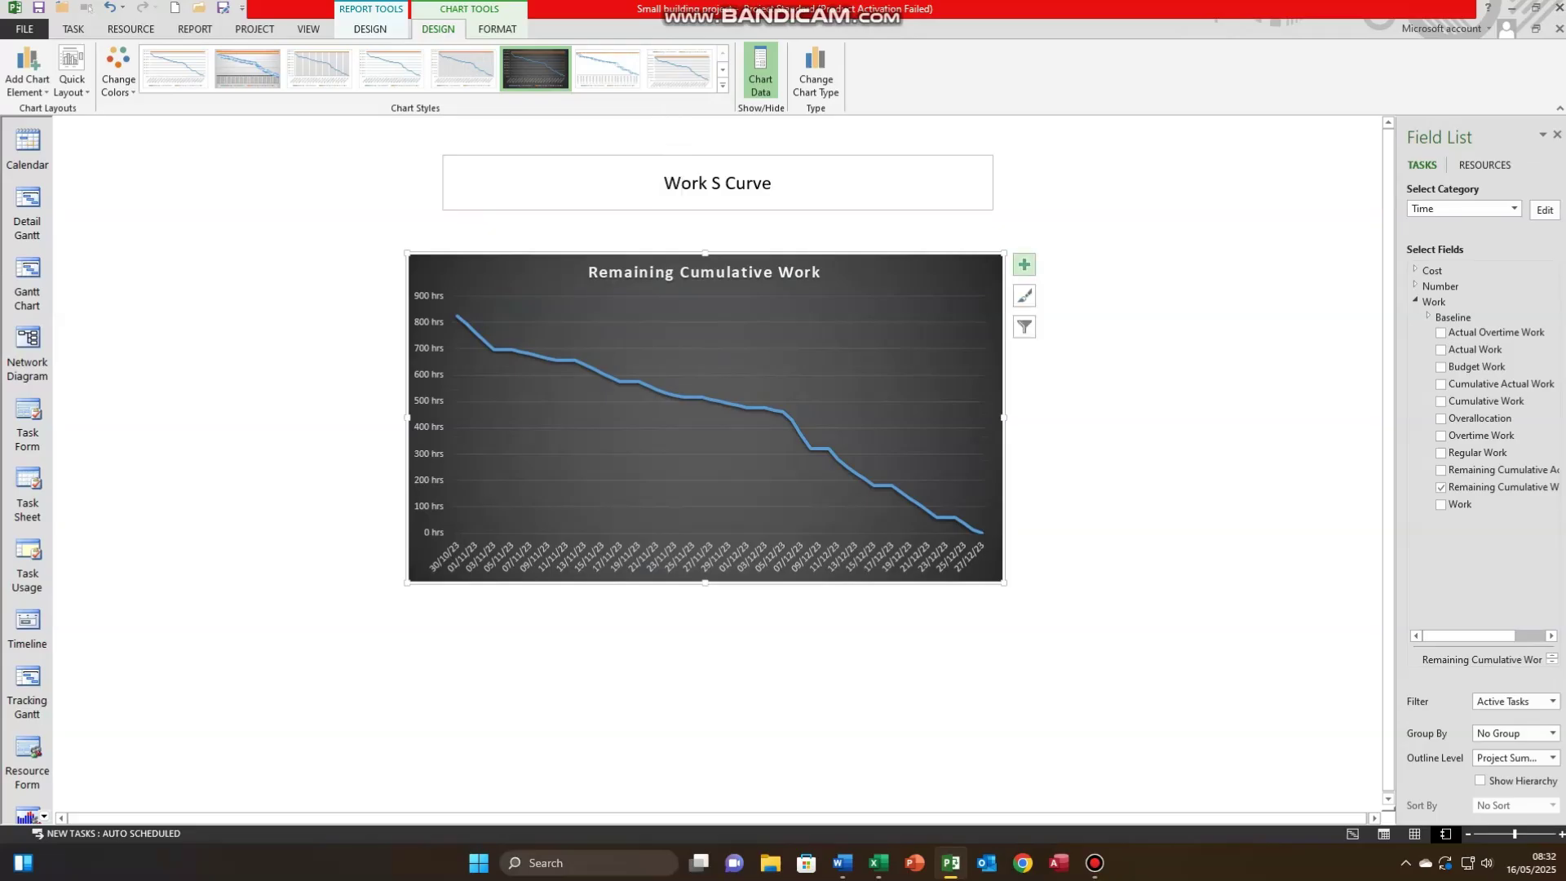
pyautogui.click(1024, 264)
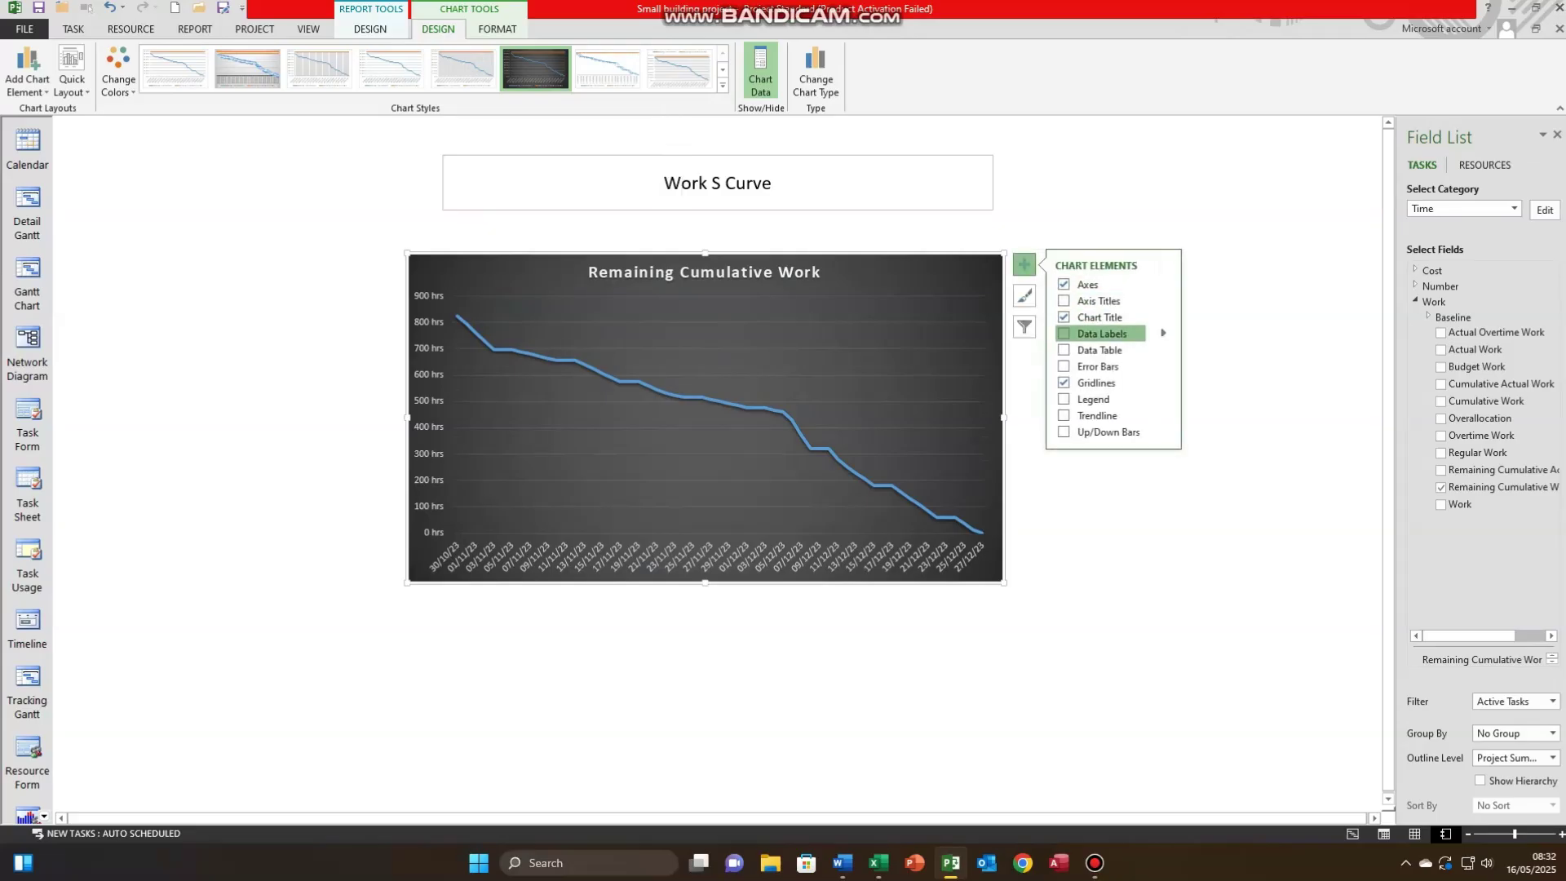
pyautogui.click(1097, 334)
pyautogui.click(1097, 333)
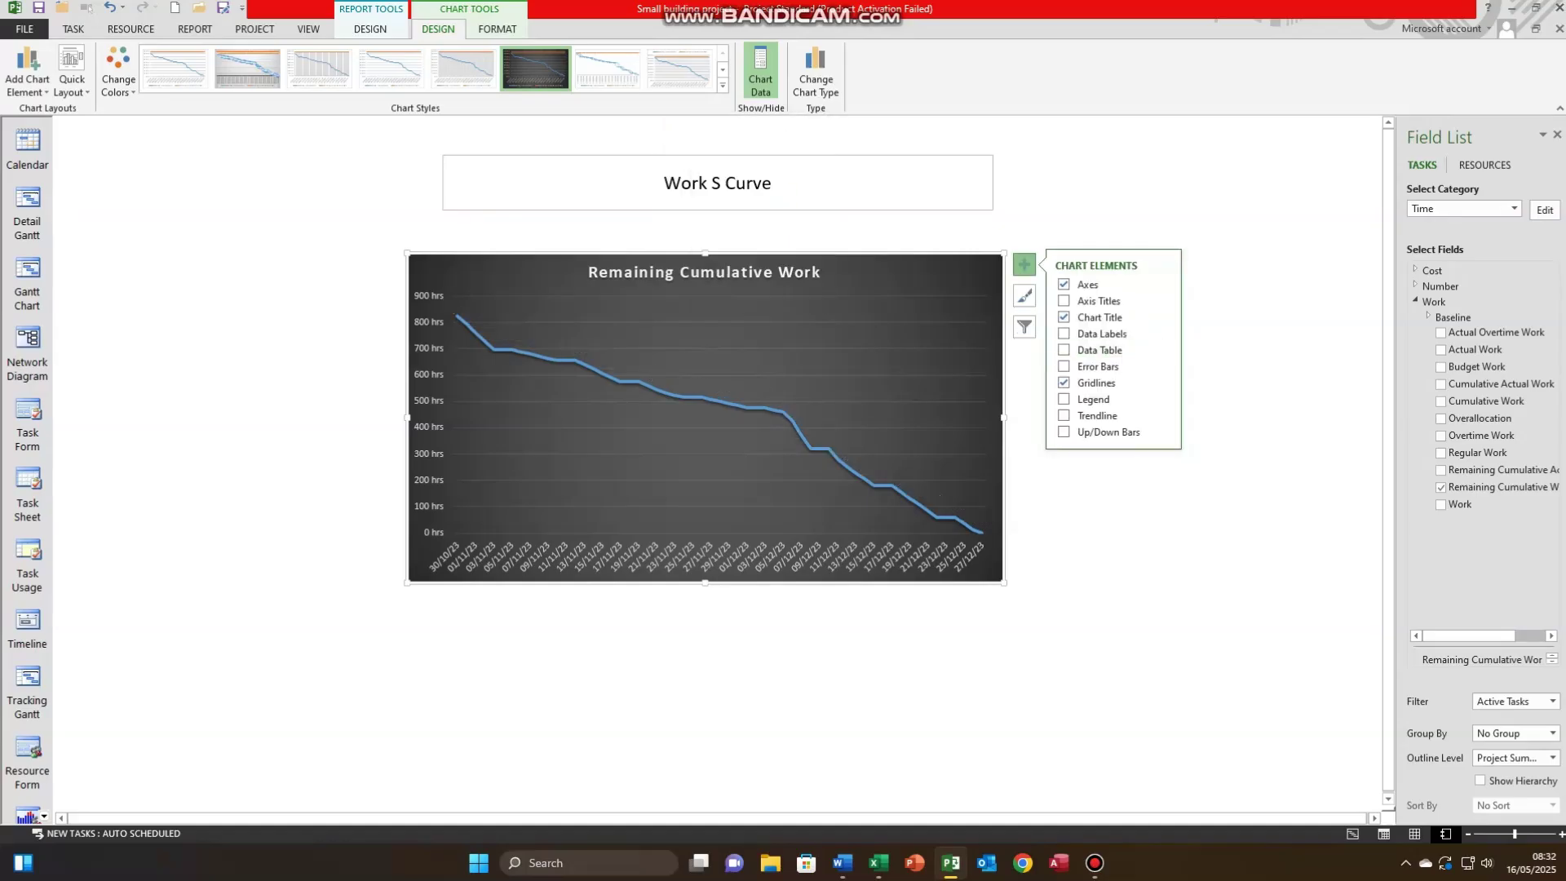
pyautogui.click(1101, 539)
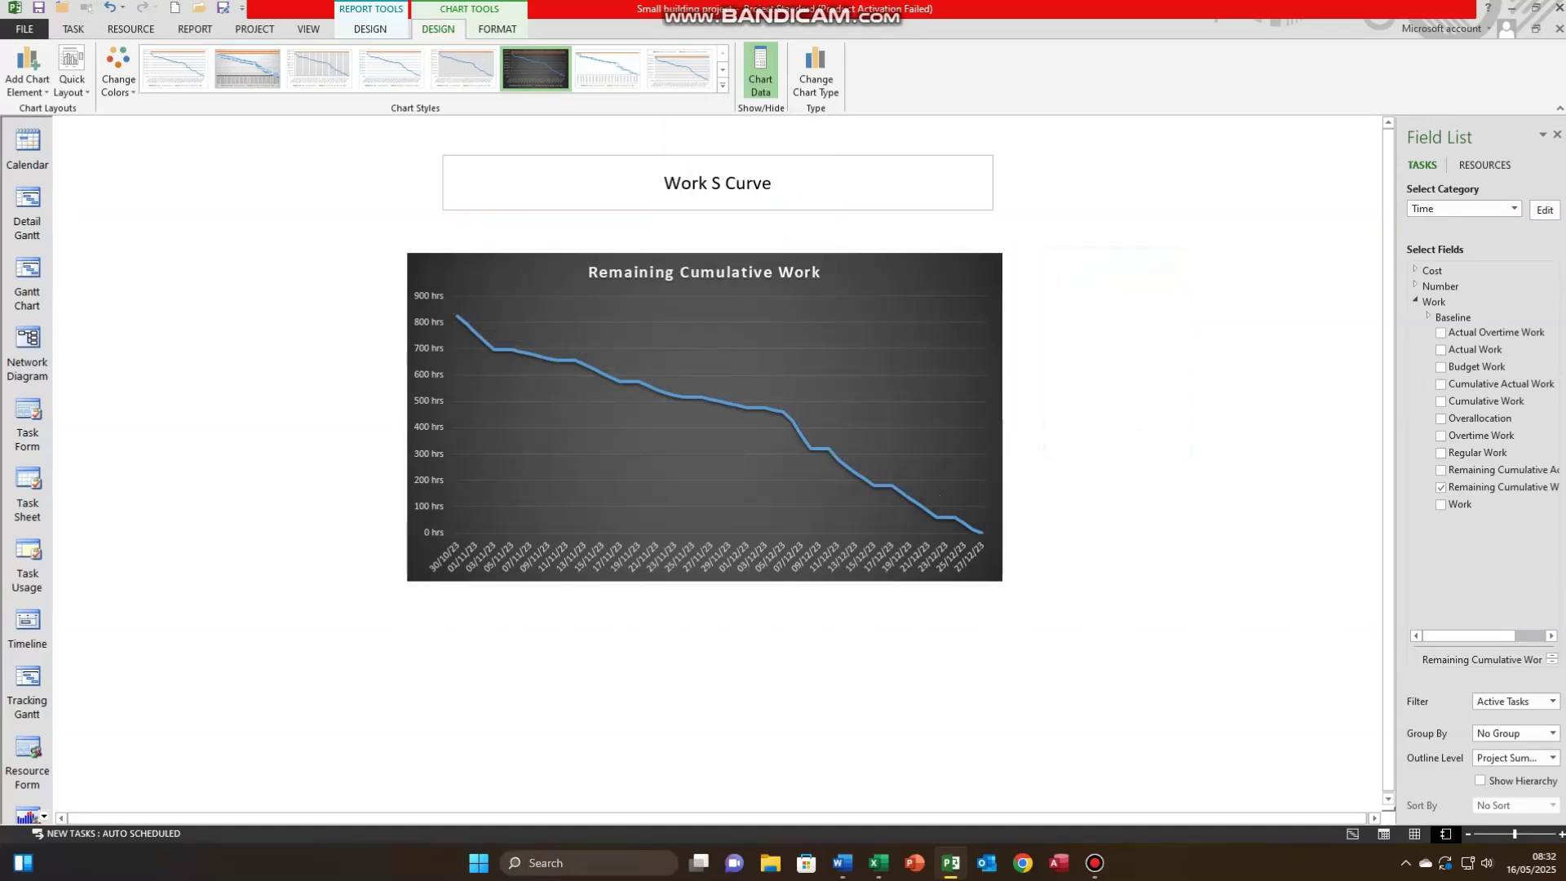